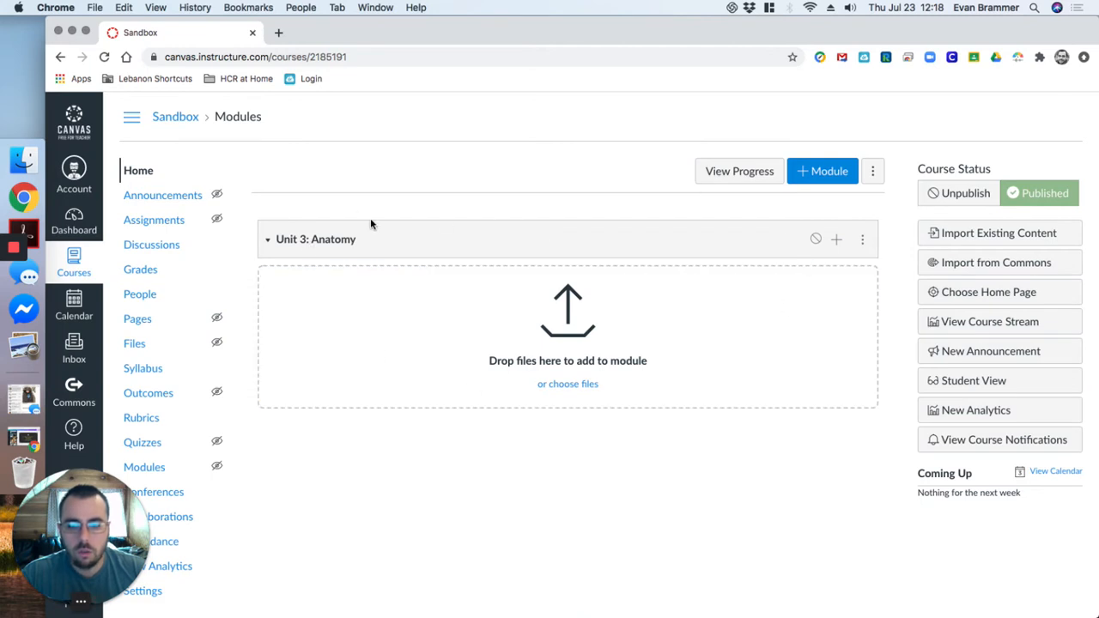
# Open the Modules page of the Sandbox course
pyautogui.click(137, 469)
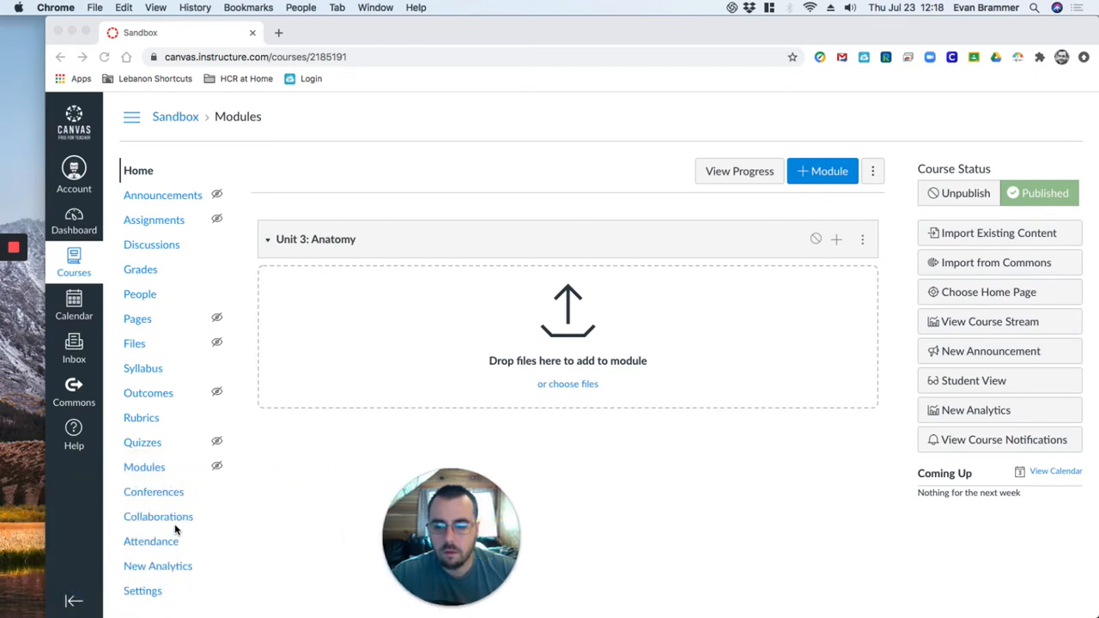
pyautogui.click(142, 467)
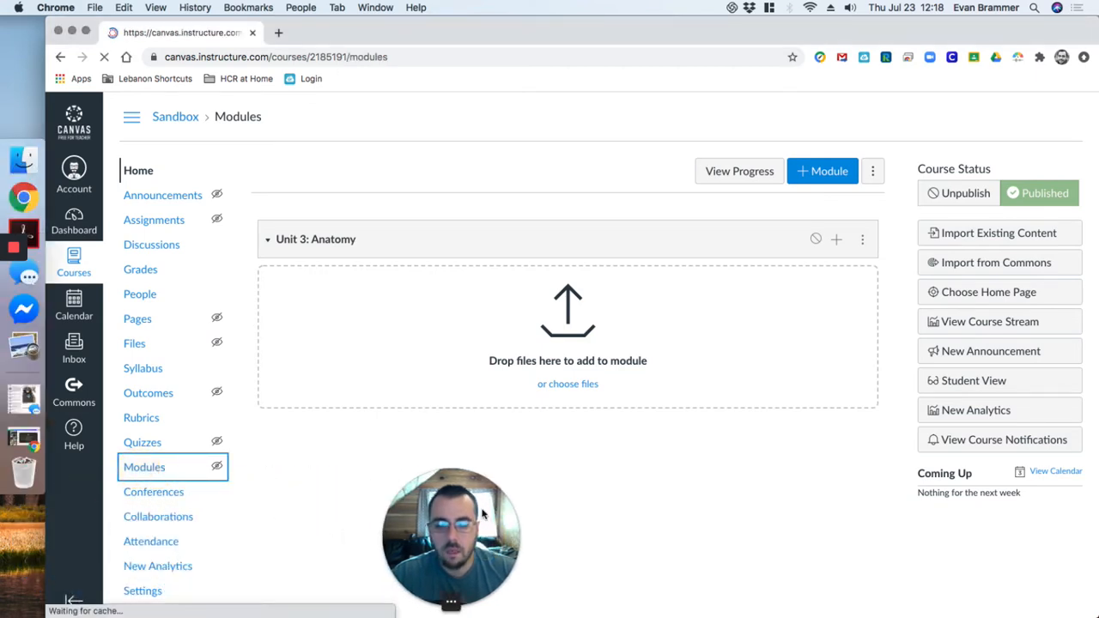
pyautogui.moveTo(440, 522); pyautogui.dragTo(70, 522)
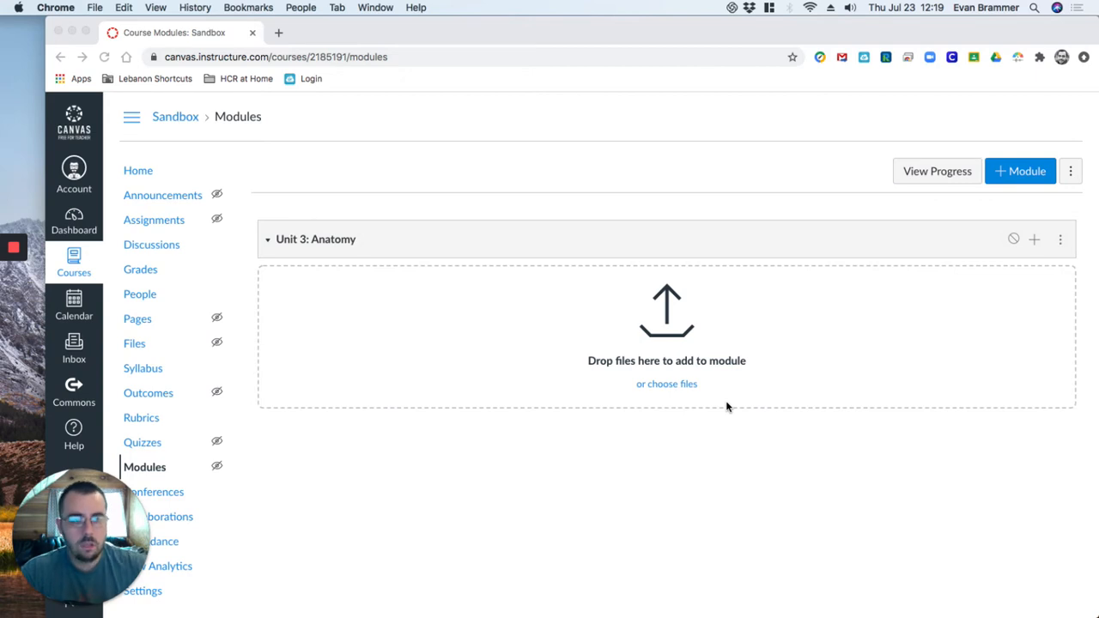
# Rename the Unit 3: Anatomy module as Week Three and save the change
pyautogui.click(295, 240)
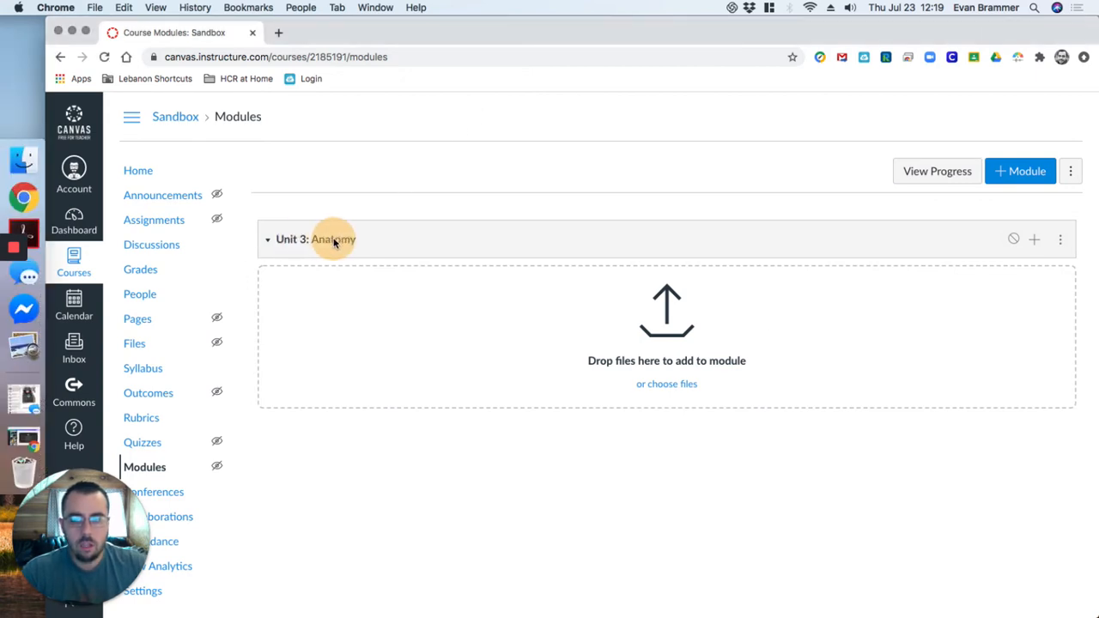
pyautogui.click(1066, 241)
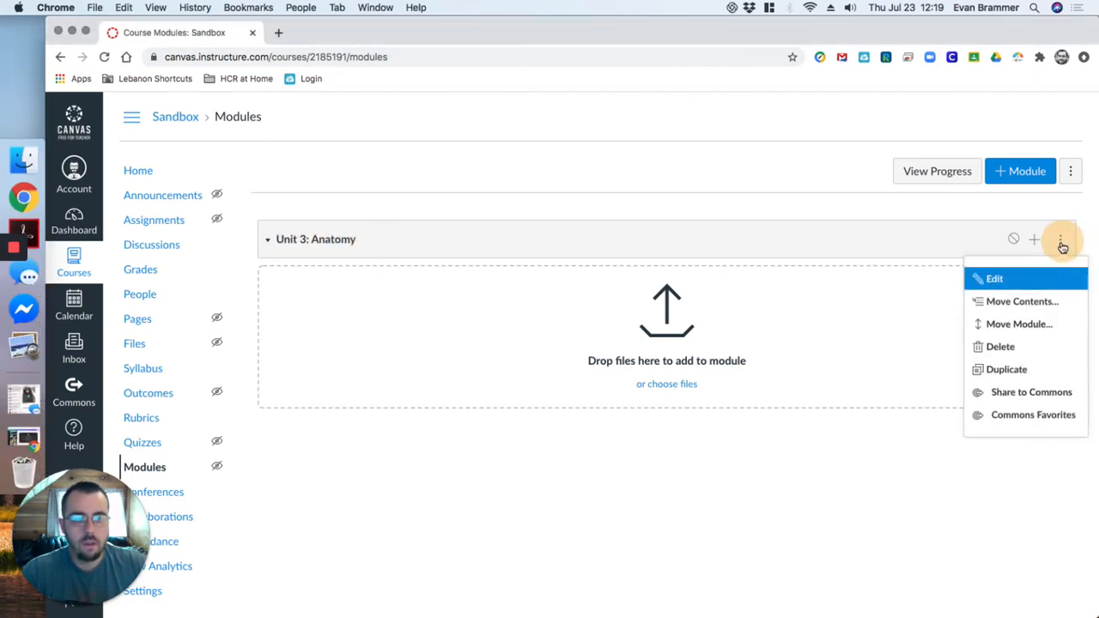
pyautogui.click(994, 279)
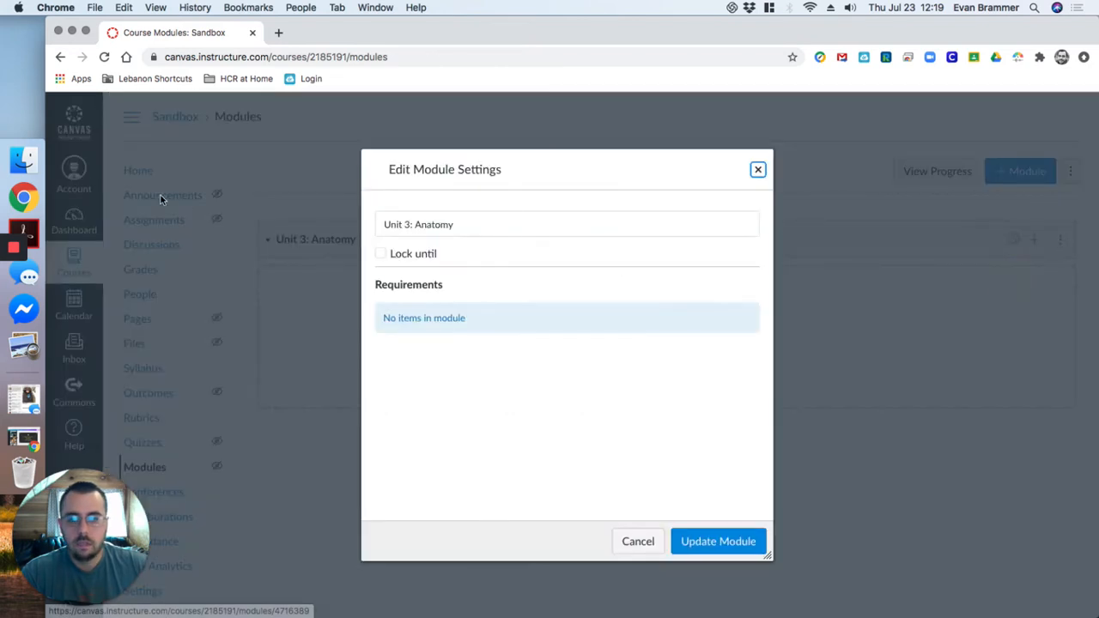
pyautogui.tripleClick(522, 223)
pyautogui.write('Week Three')
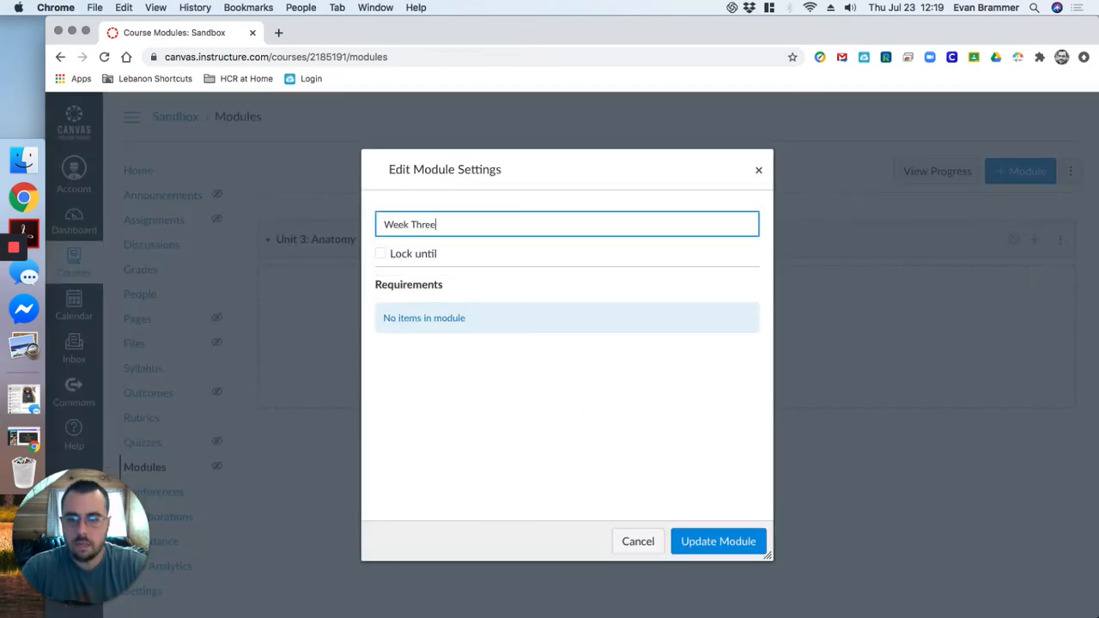
pyautogui.click(692, 541)
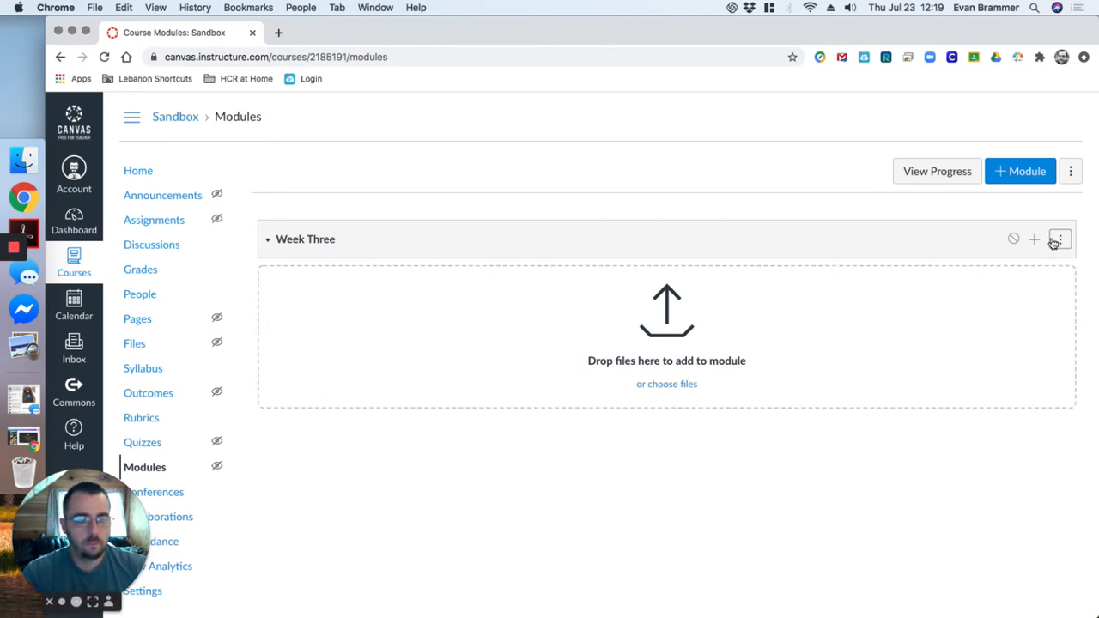
# Publish the Week Three module and open the form for adding an item to it
pyautogui.click(1014, 241)
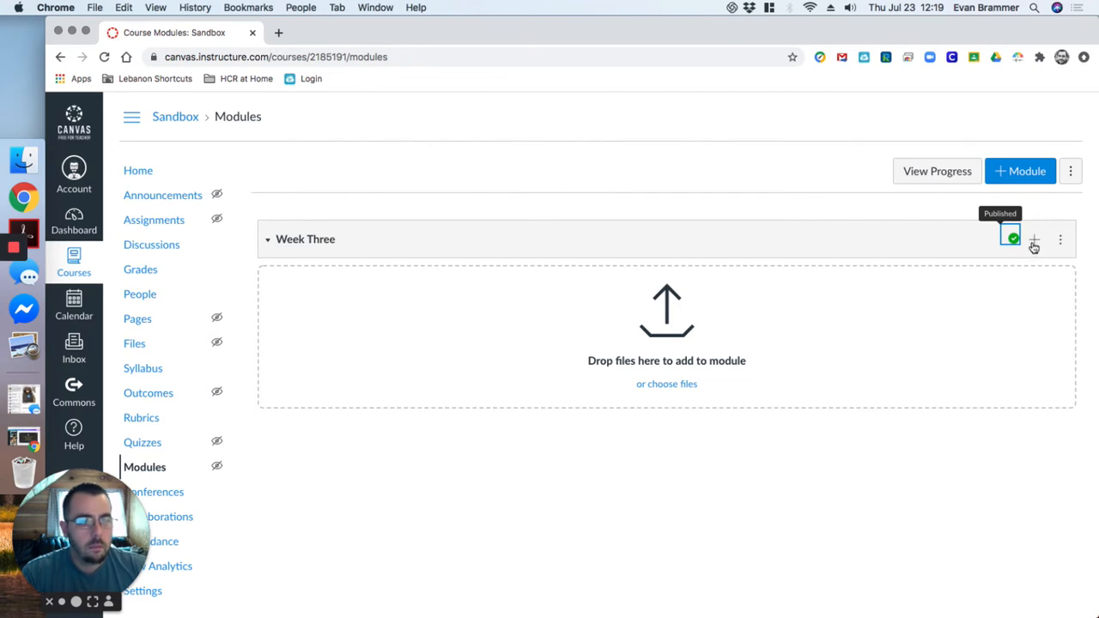
pyautogui.click(1036, 242)
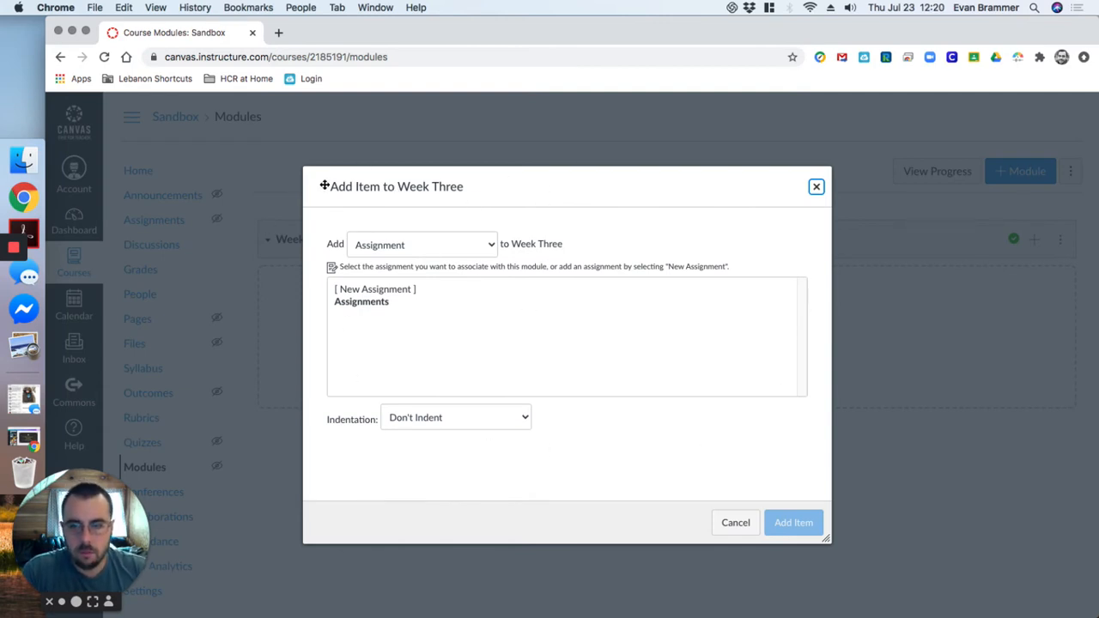
# Examine the item types that can be added to the module, trying Page and Quiz before returning to Assignment
pyautogui.moveTo(325, 186); pyautogui.dragTo(334, 188)
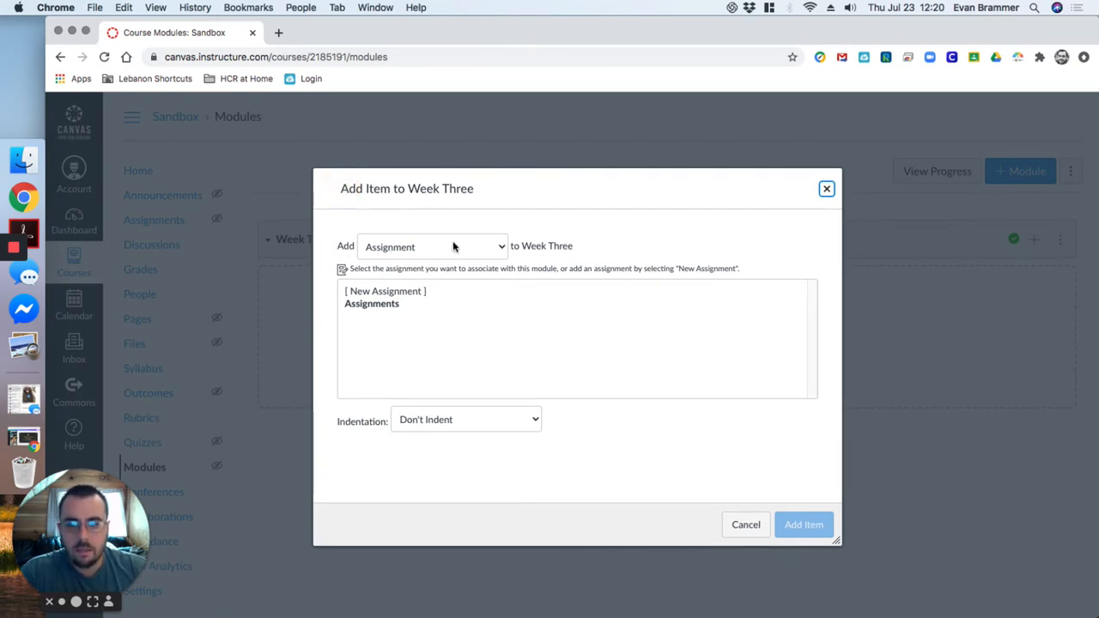
pyautogui.click(510, 246)
pyautogui.click(510, 245)
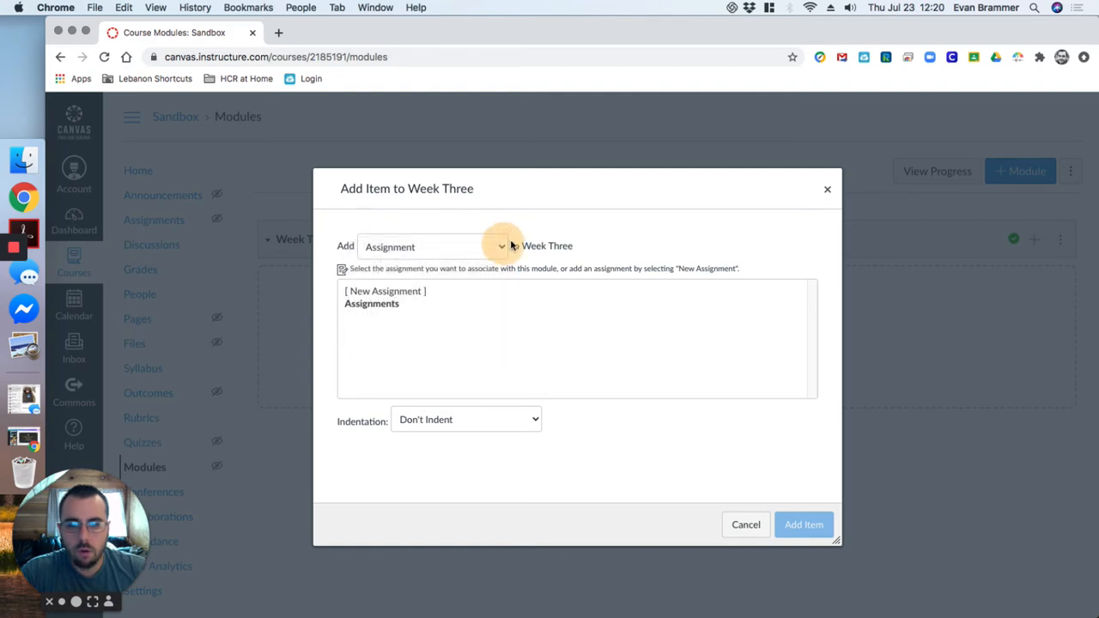
pyautogui.click(500, 248)
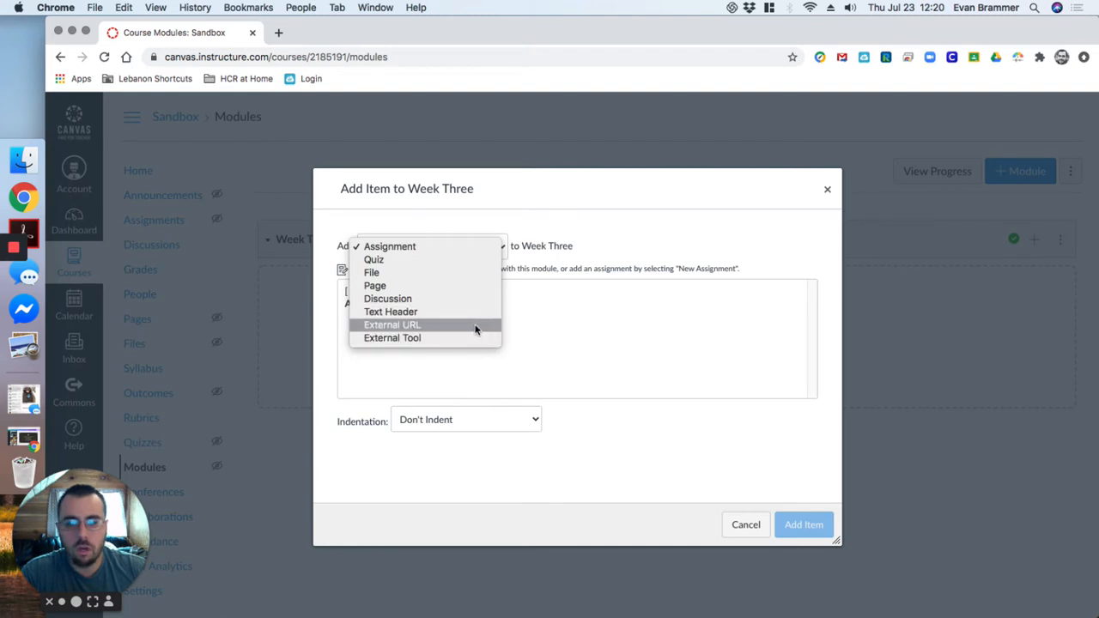
pyautogui.click(579, 218)
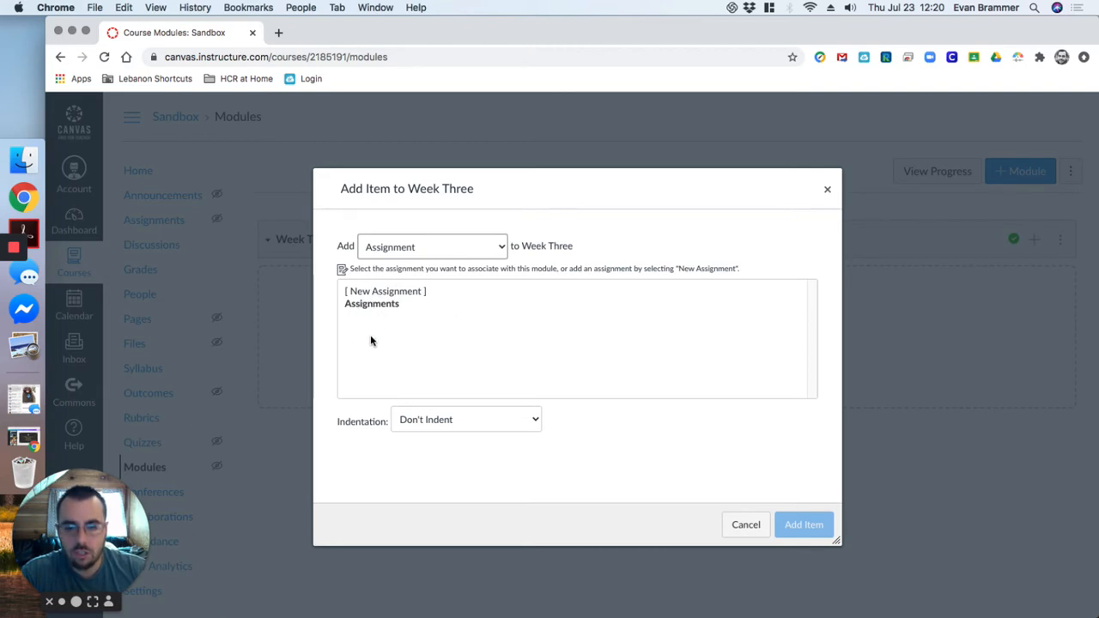
pyautogui.click(443, 333)
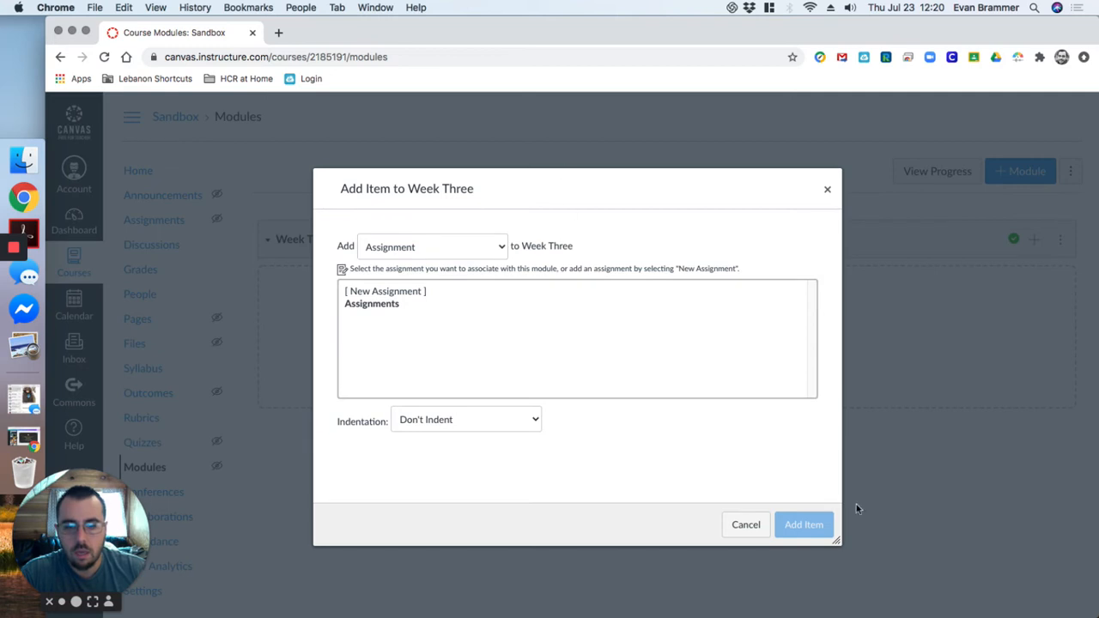
pyautogui.click(814, 525)
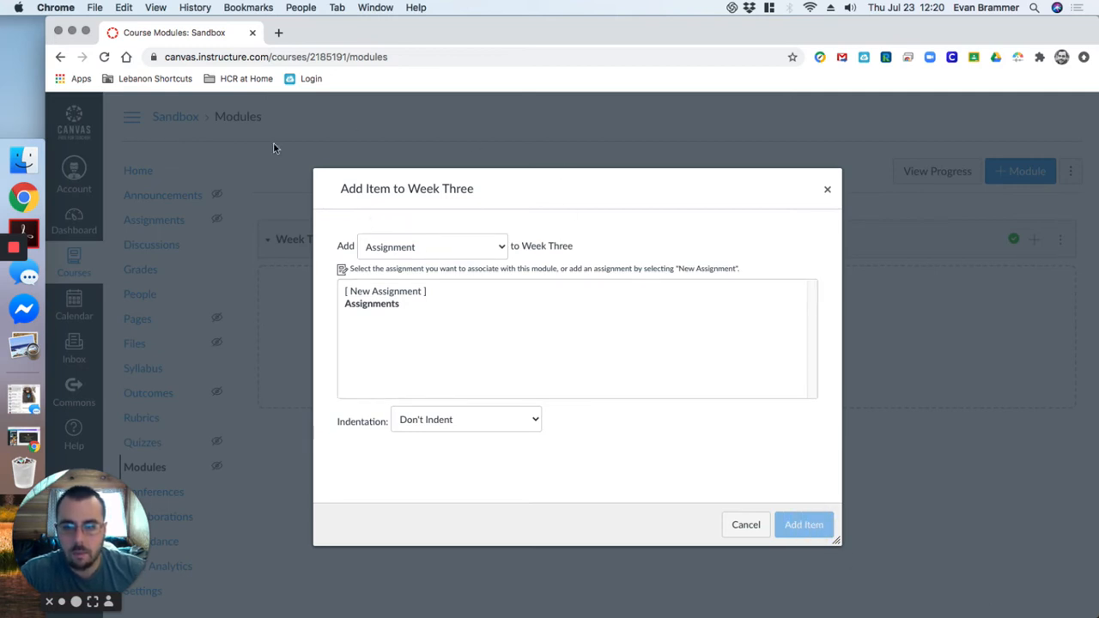
pyautogui.click(498, 248)
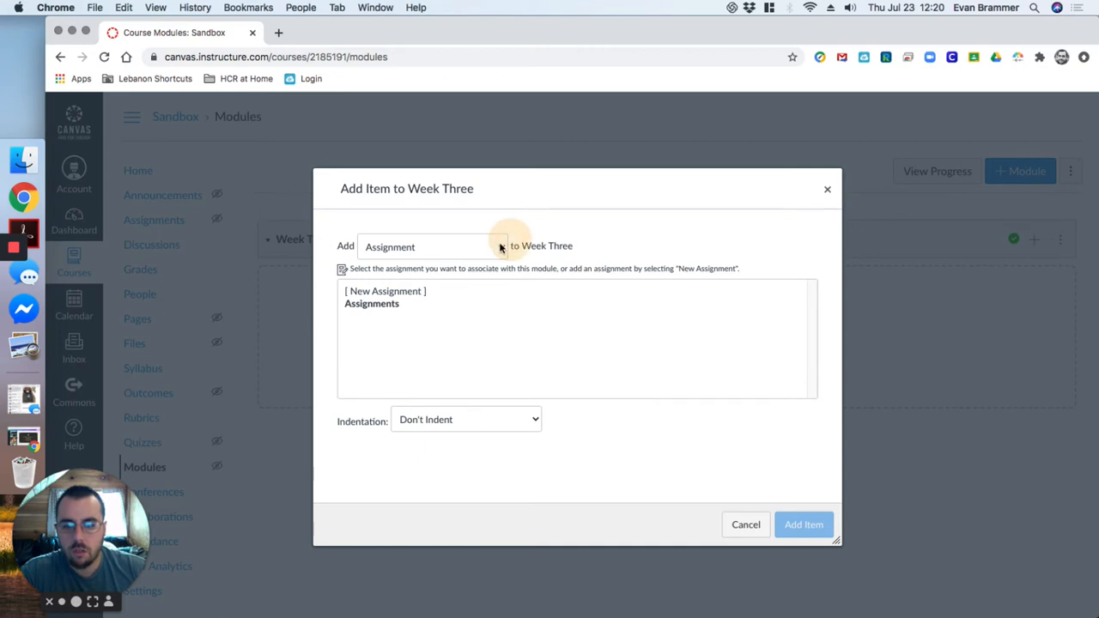
pyautogui.click(465, 286)
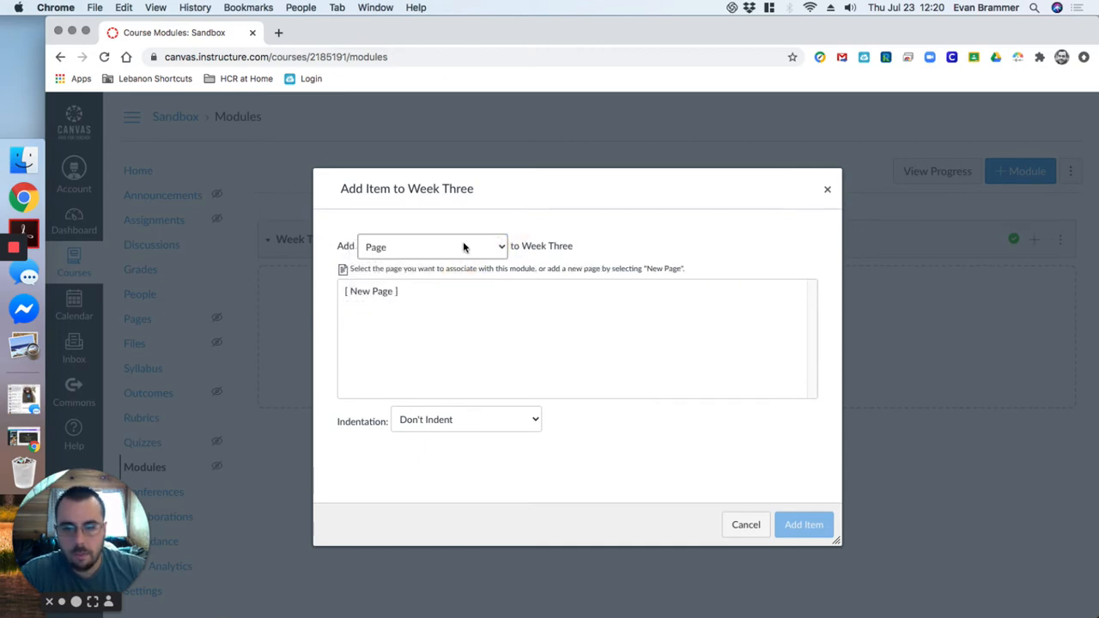
pyautogui.click(467, 245)
pyautogui.click(438, 224)
pyautogui.click(472, 245)
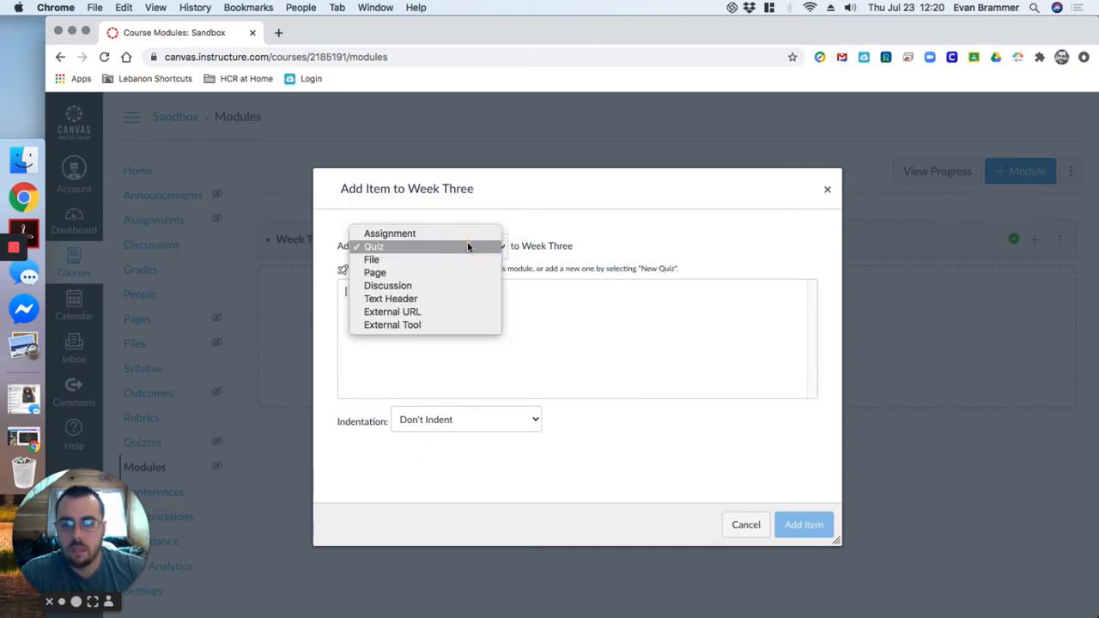
pyautogui.click(461, 232)
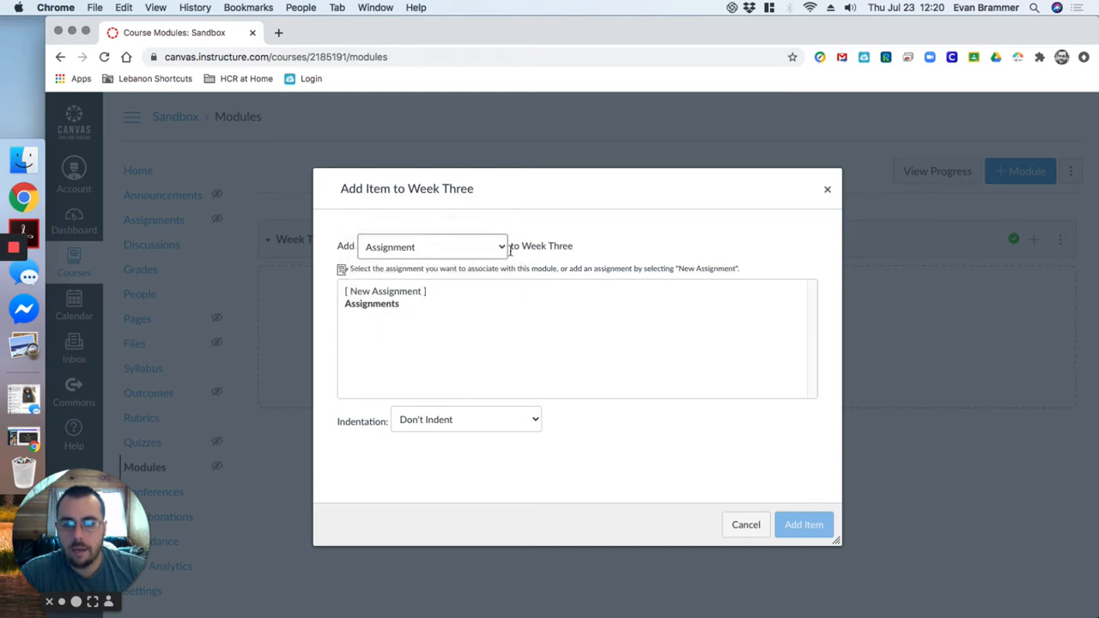
# Create a new assignment named Bones of the Upper Body and add it to the Week Three module
pyautogui.click(383, 293)
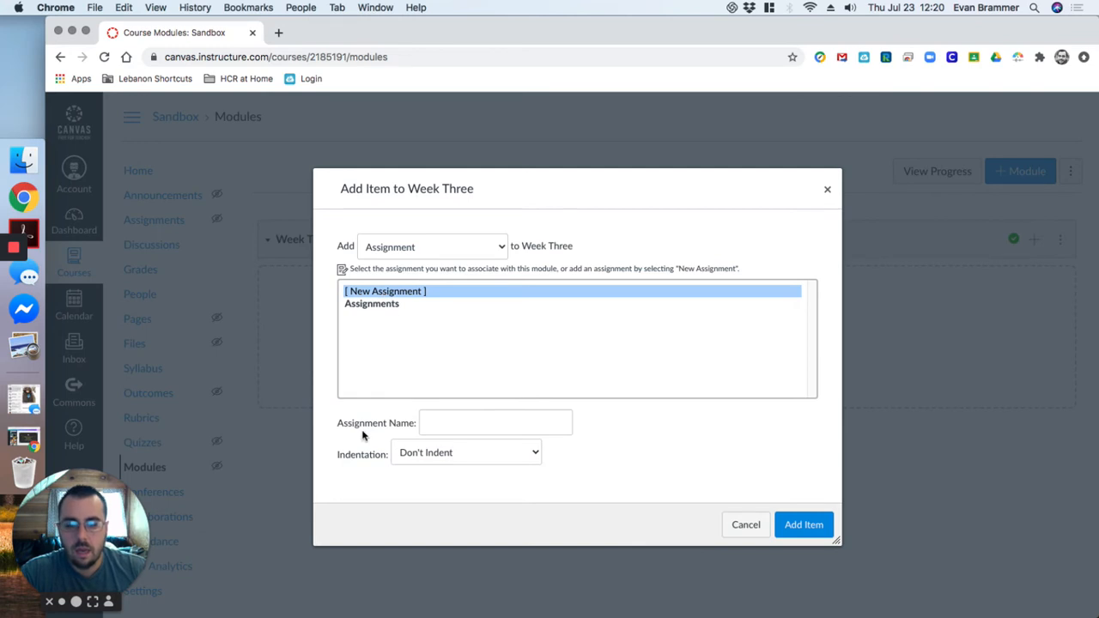
pyautogui.click(437, 425)
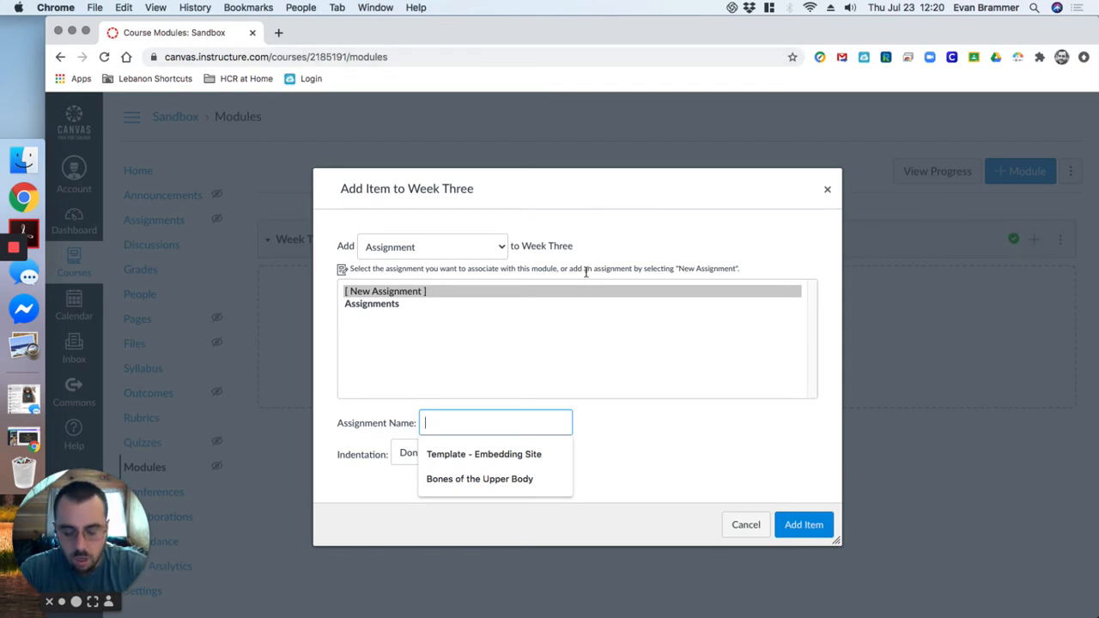
pyautogui.write('N')
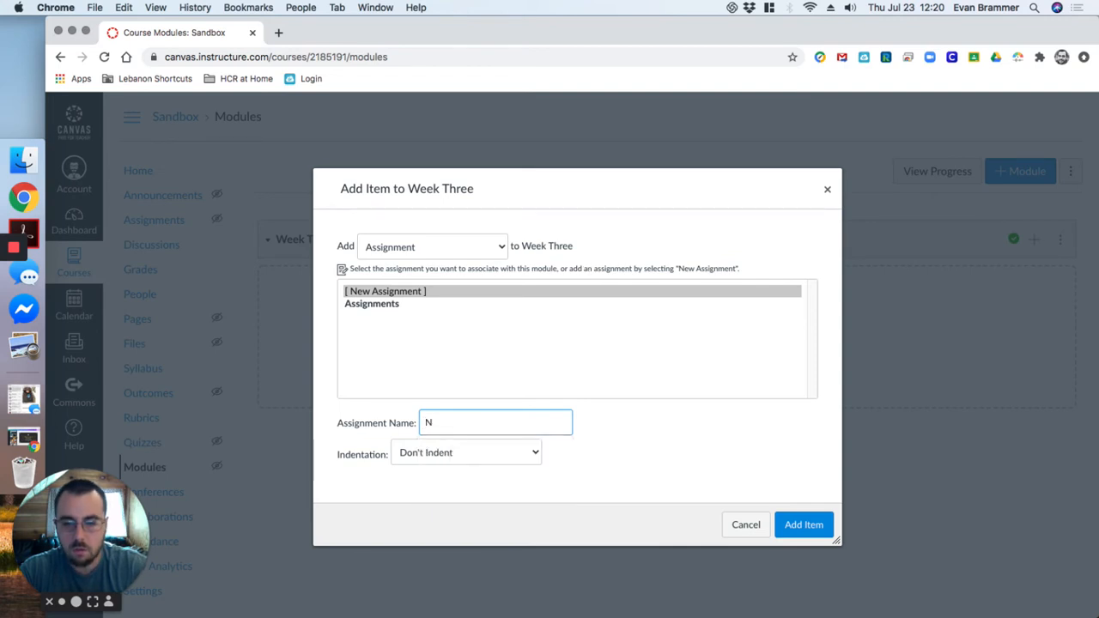
pyautogui.write('oBones of the U')
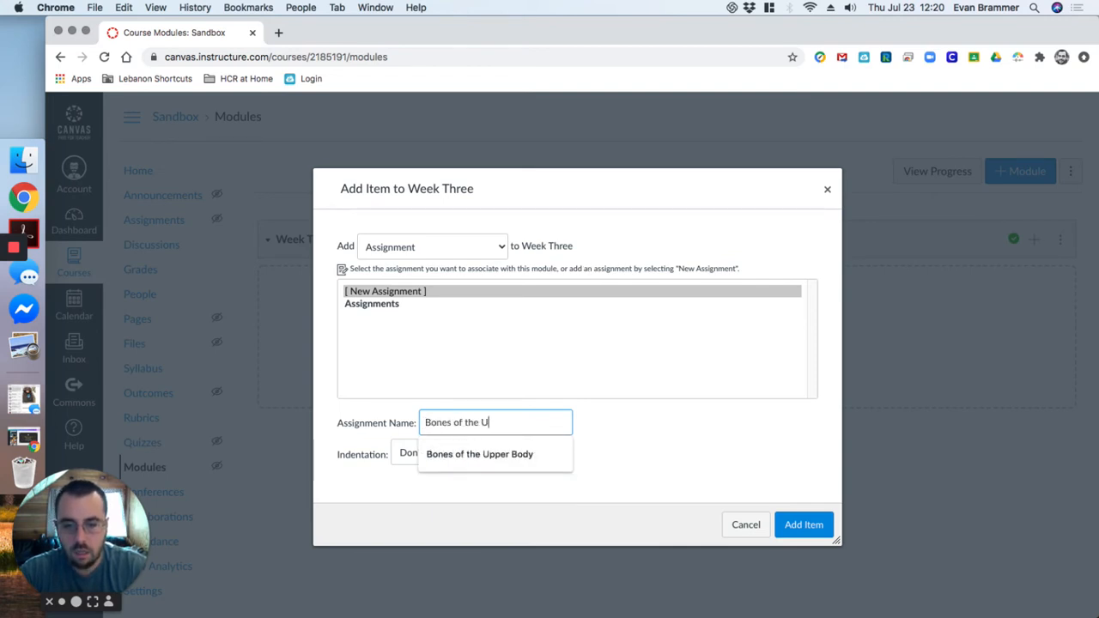
pyautogui.write('pper Body')
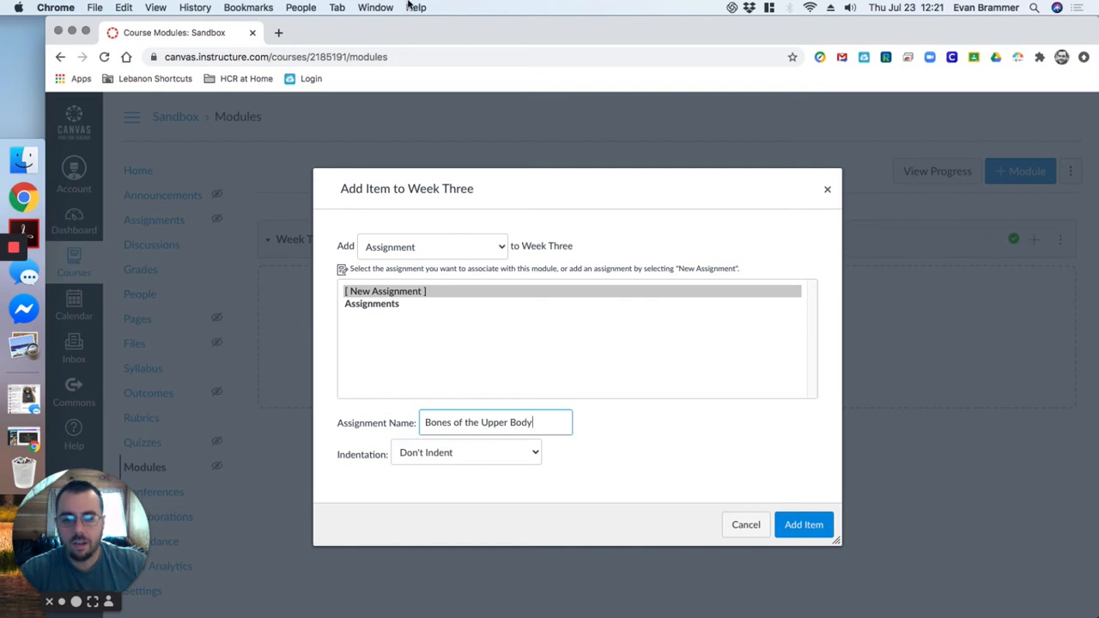
pyautogui.click(816, 531)
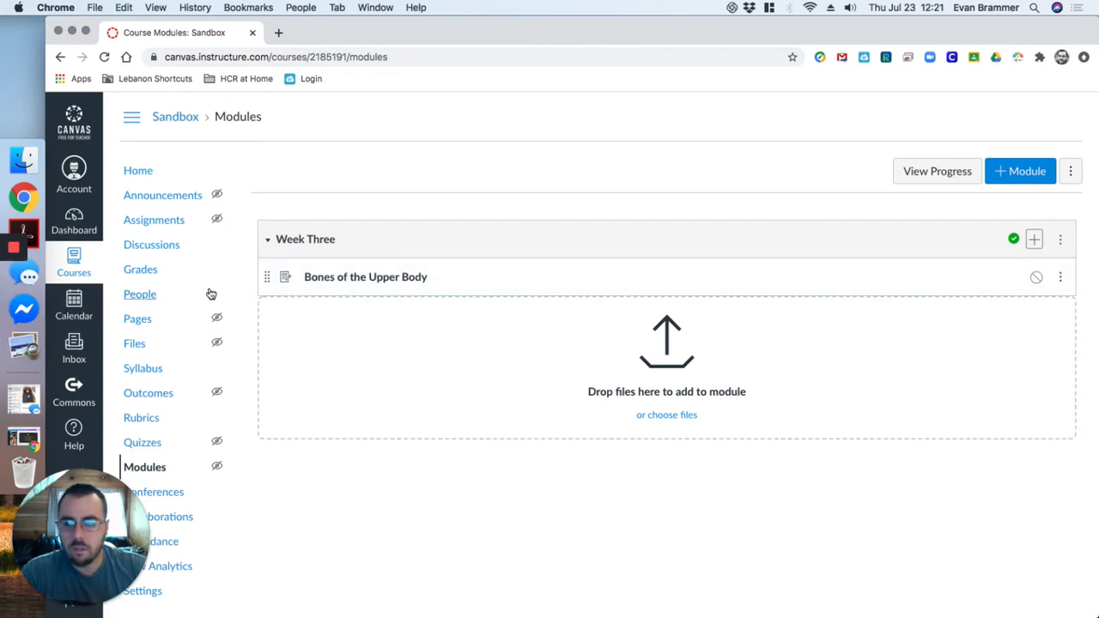
# View the course calendar and return to the Modules page
pyautogui.click(67, 314)
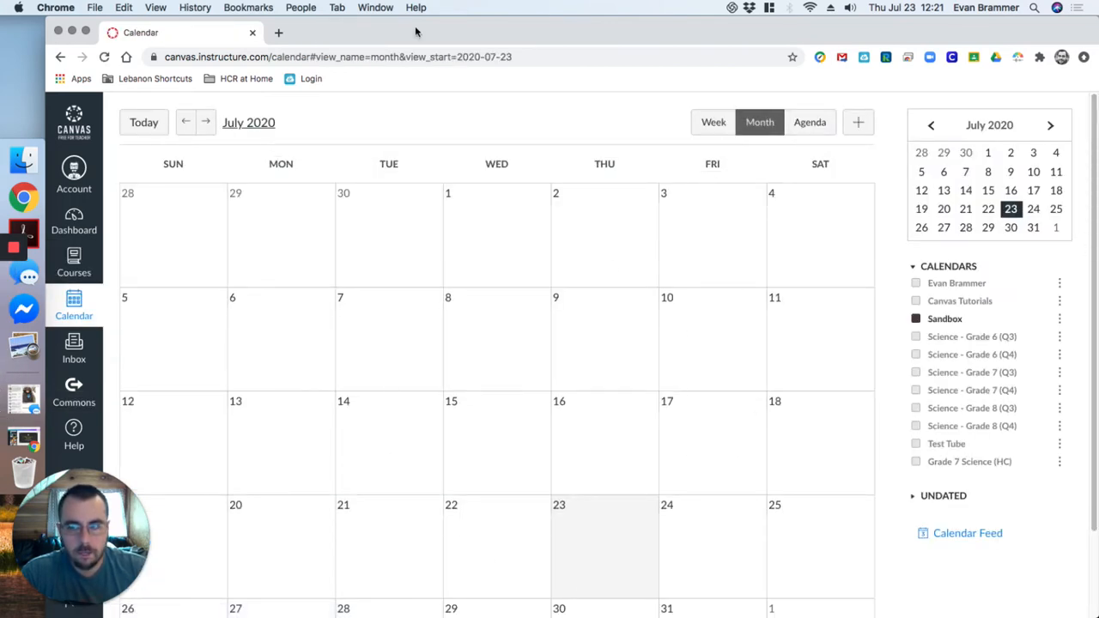
pyautogui.click(58, 57)
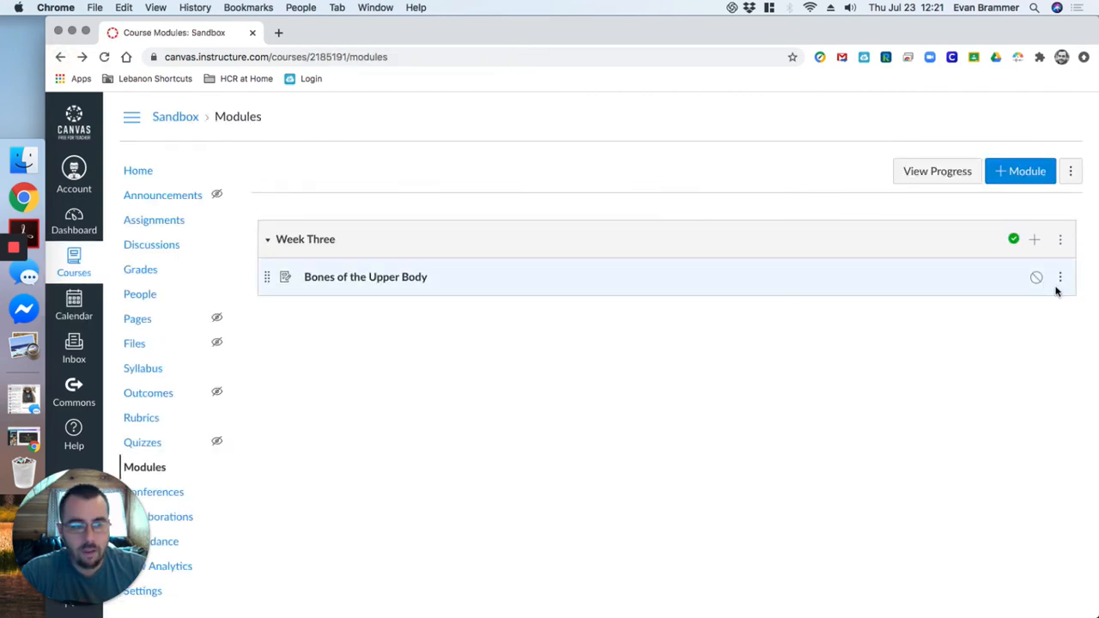
# Review the editing options of the Bones of the Upper Body assignment, then cancel without saving and return to the module list
pyautogui.click(411, 280)
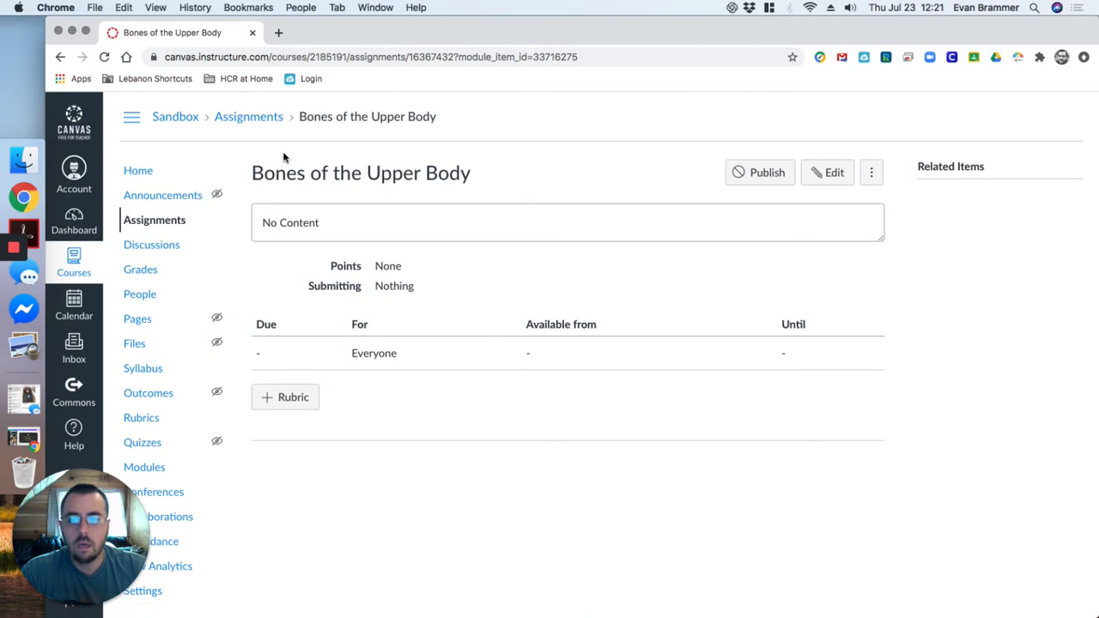
pyautogui.click(831, 173)
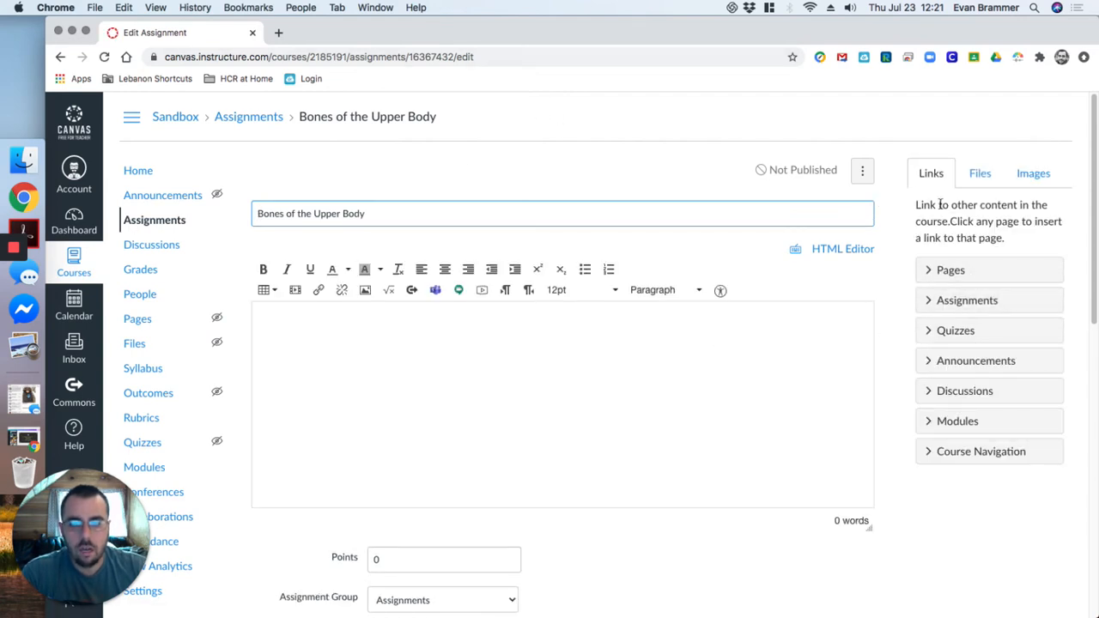
pyautogui.scroll(-5, 921, 223)
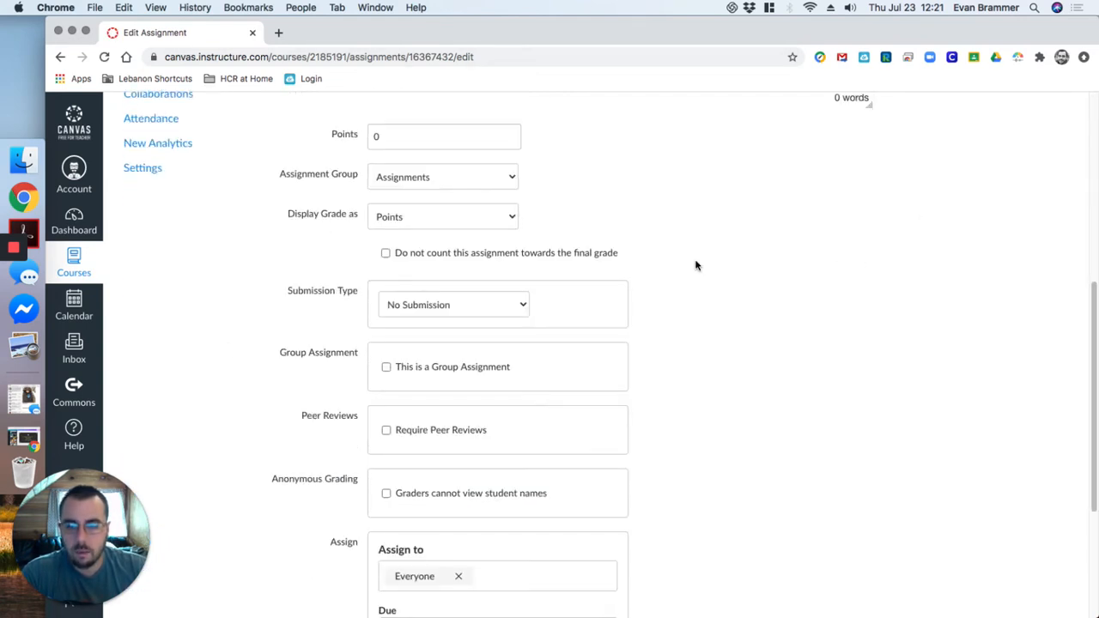
pyautogui.scroll(5, 798, 311)
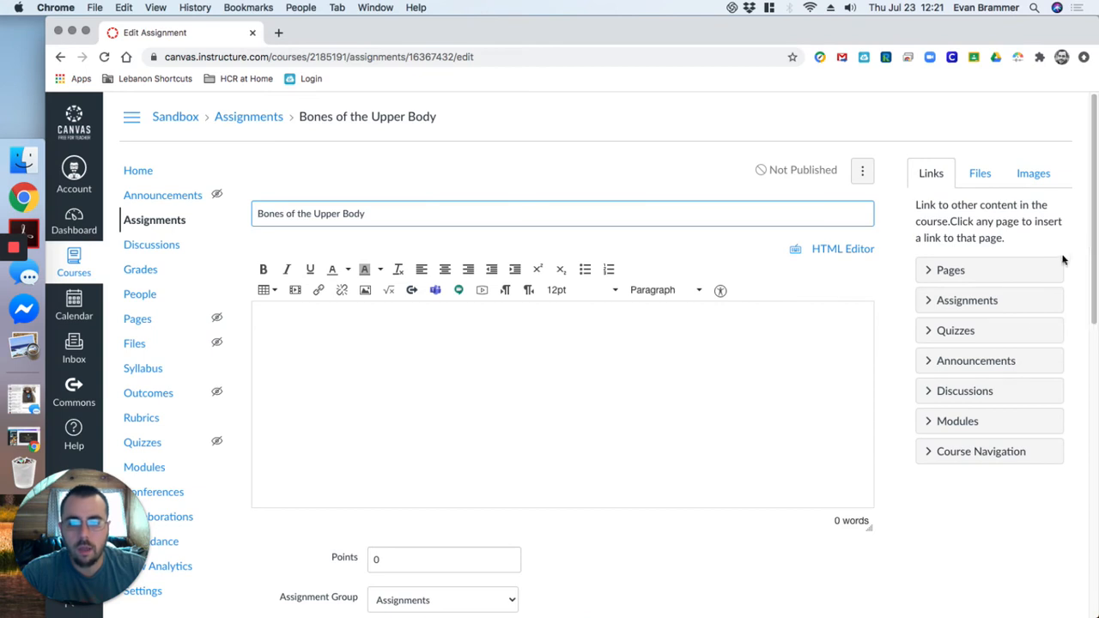
pyautogui.scroll(-10, 1047, 309)
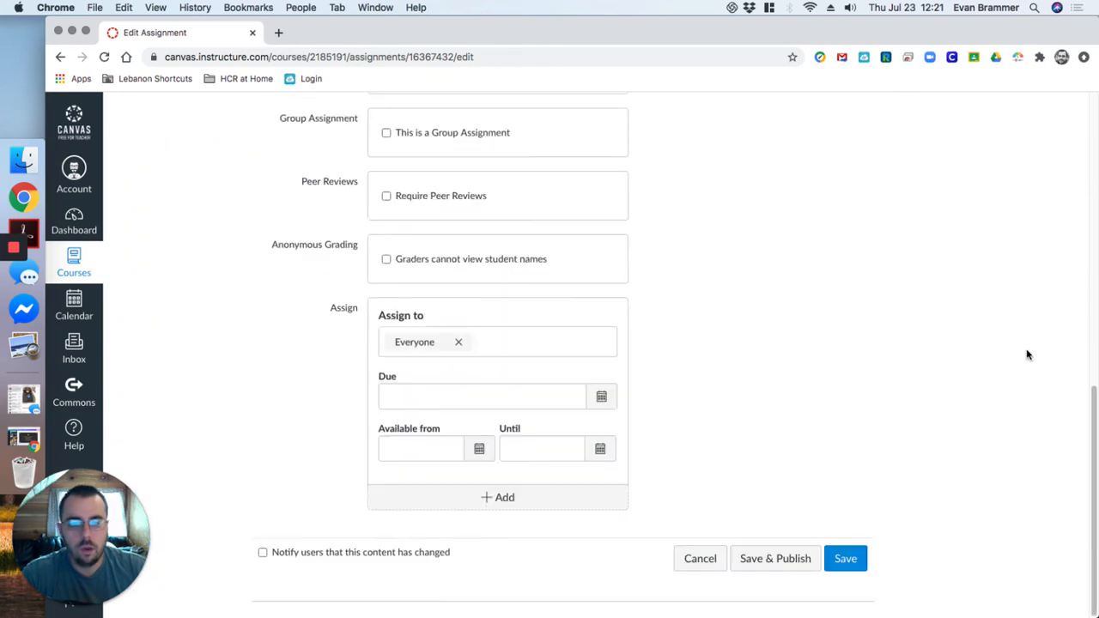
pyautogui.click(715, 560)
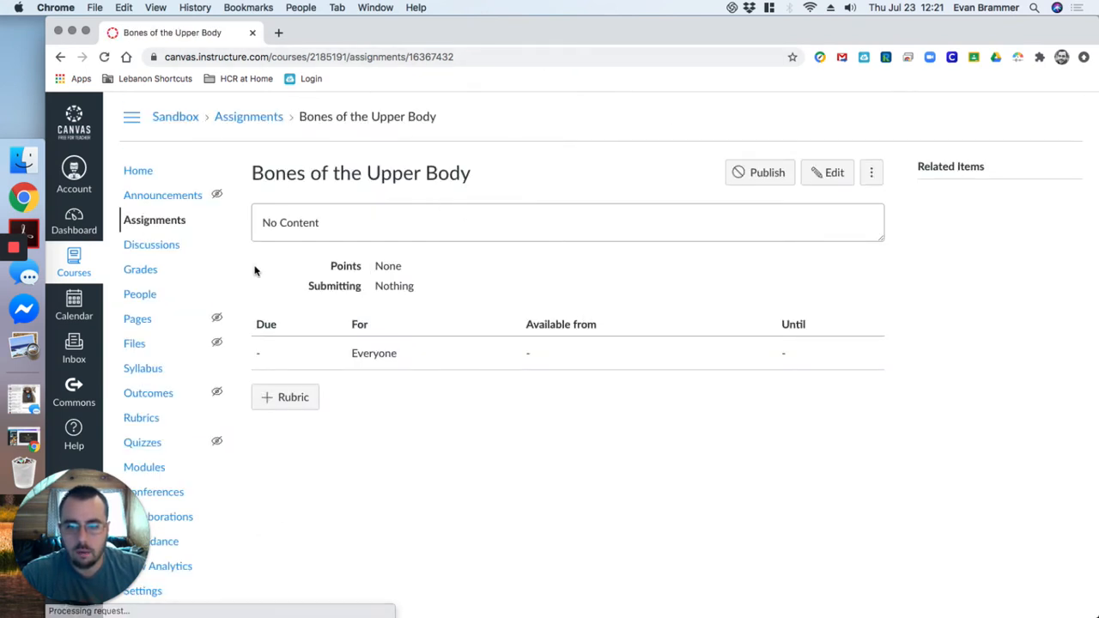
pyautogui.click(148, 466)
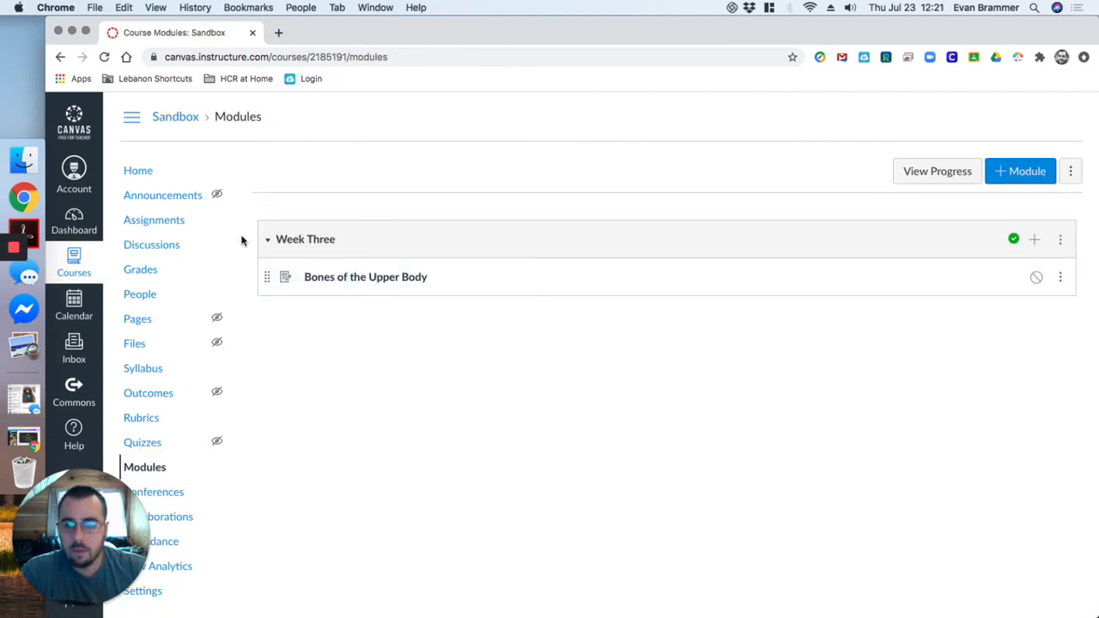
# Rename the existing assignment group on the course's Assignments page to Summative Assessment and save it
pyautogui.click(141, 222)
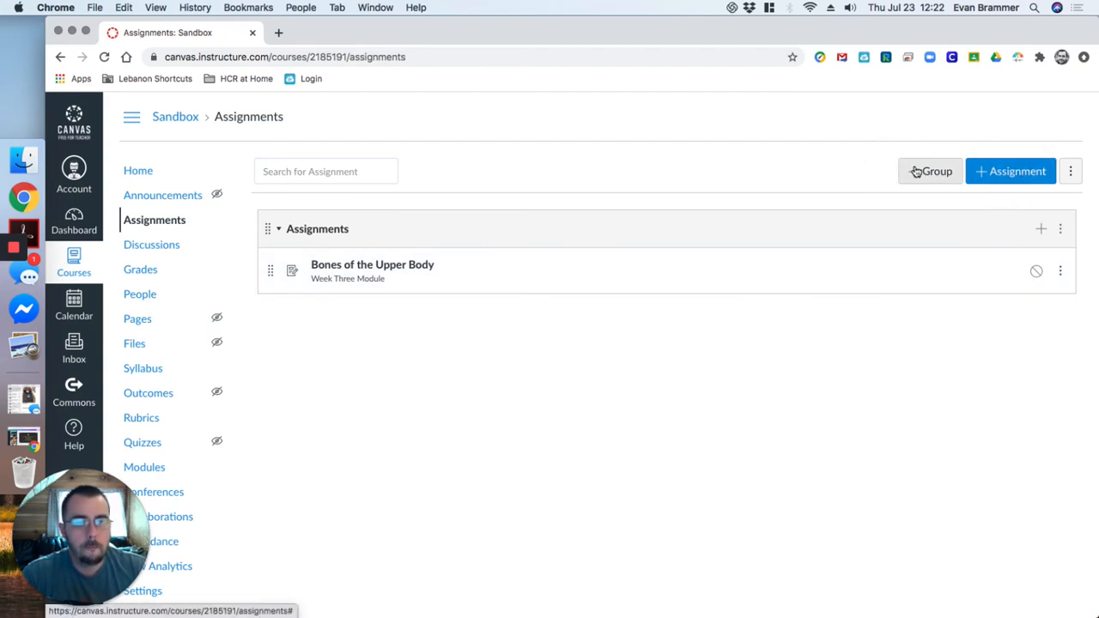
pyautogui.click(1060, 229)
pyautogui.click(1022, 263)
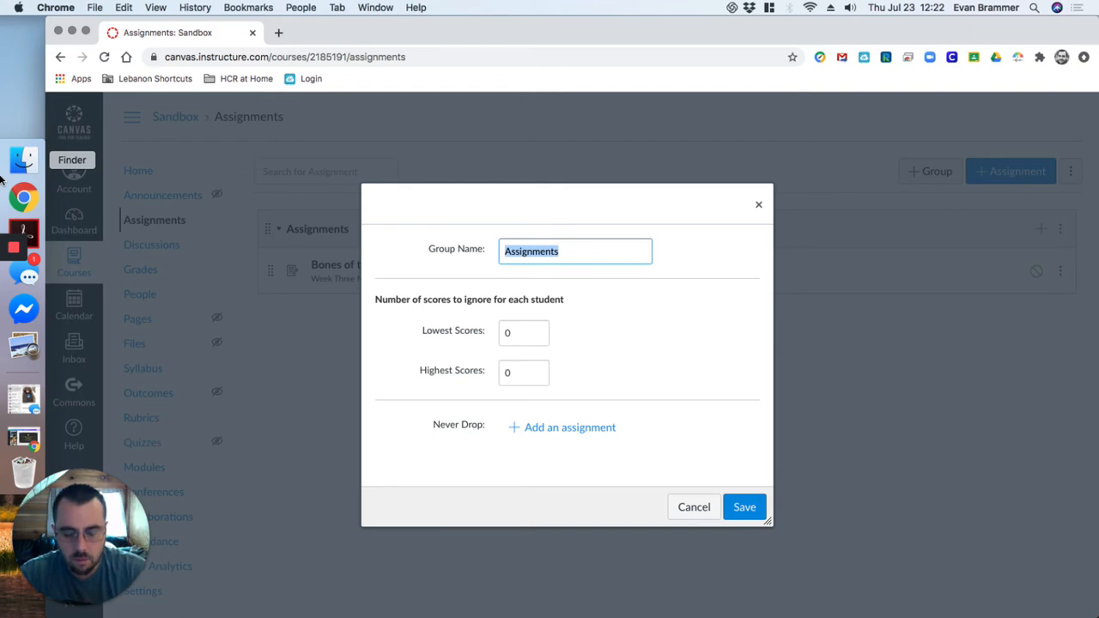
pyautogui.write('Summative')
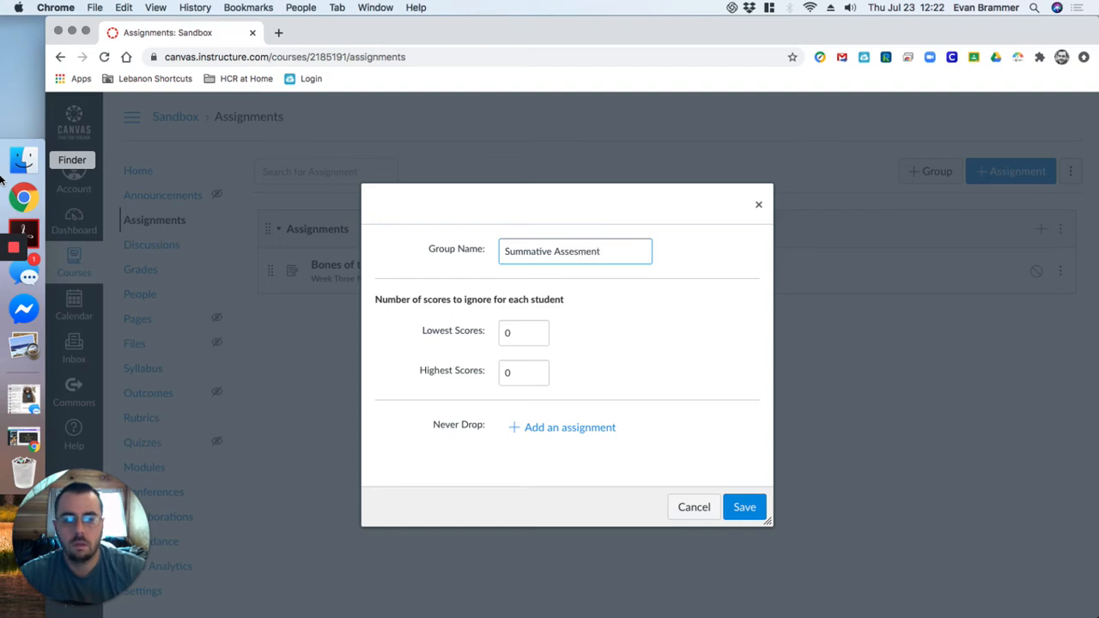
pyautogui.click(577, 251)
pyautogui.write('s')
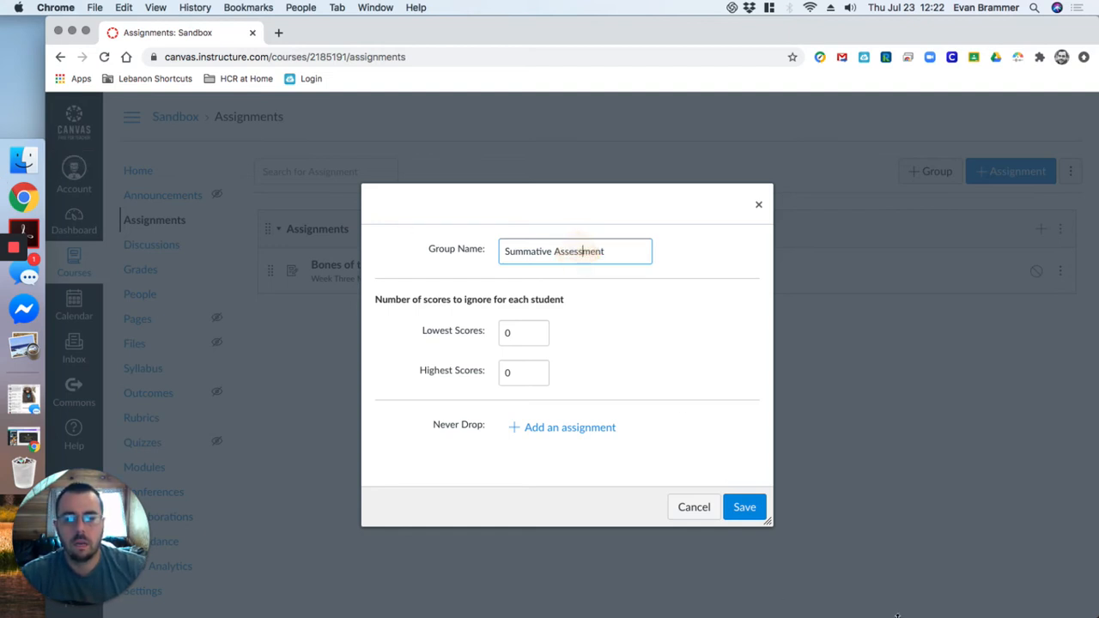
pyautogui.click(752, 513)
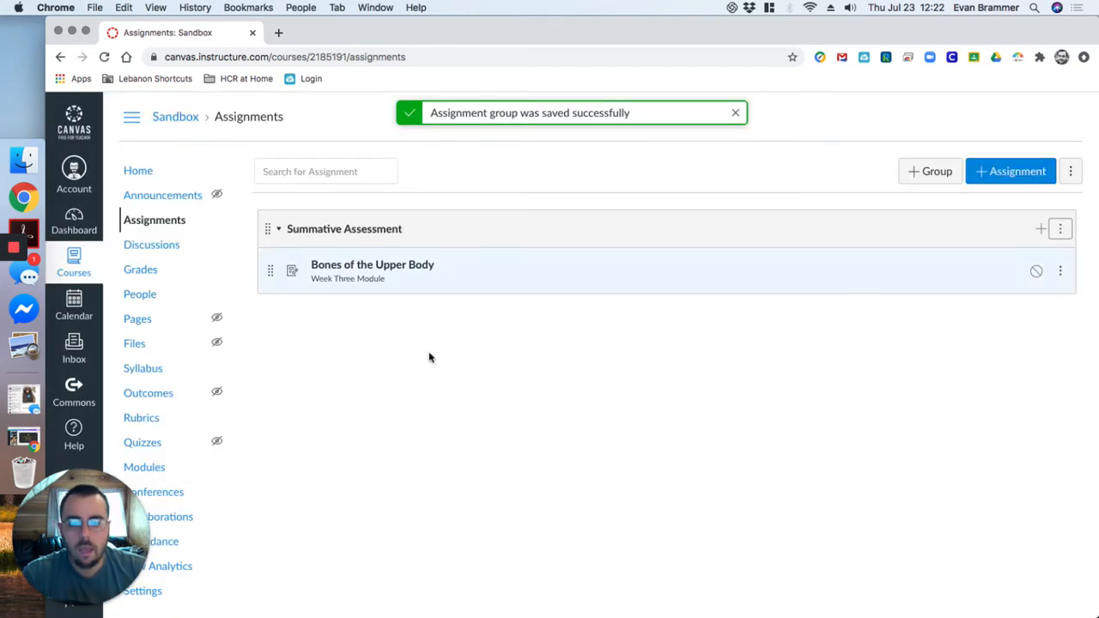
# Add a second assignment group named Formative Assessment
pyautogui.click(938, 172)
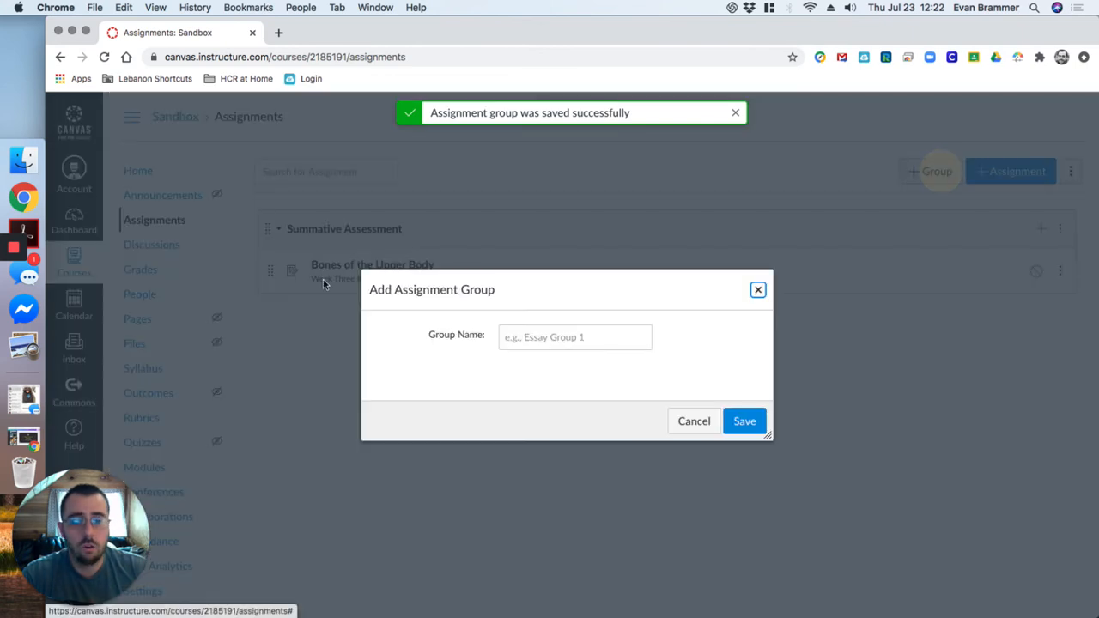
pyautogui.click(534, 335)
pyautogui.write('Formative Assessment')
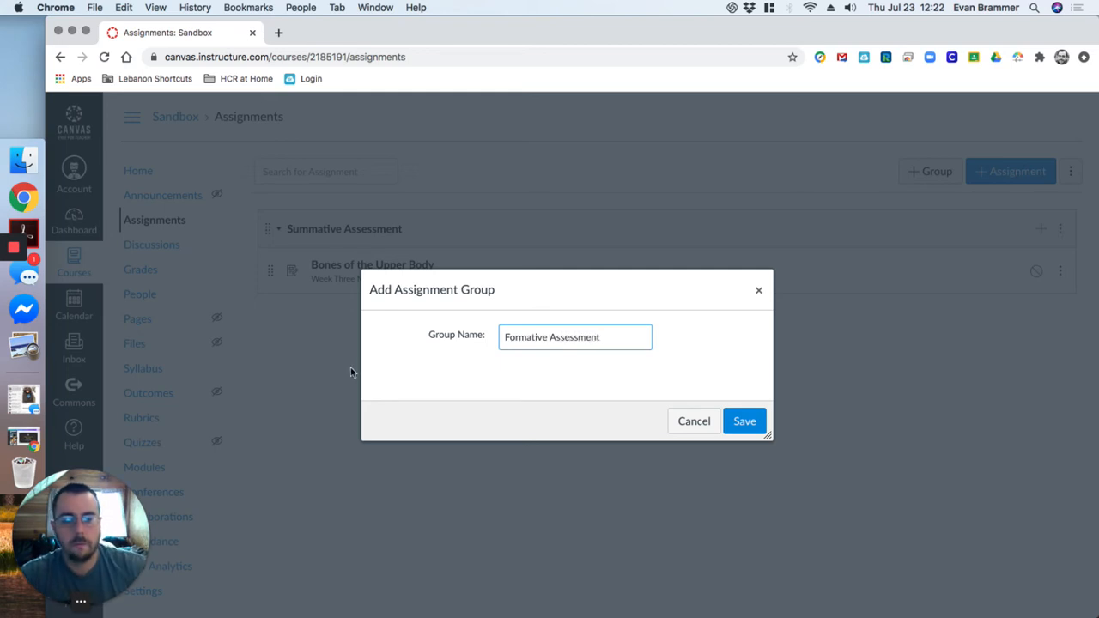
pyautogui.click(745, 421)
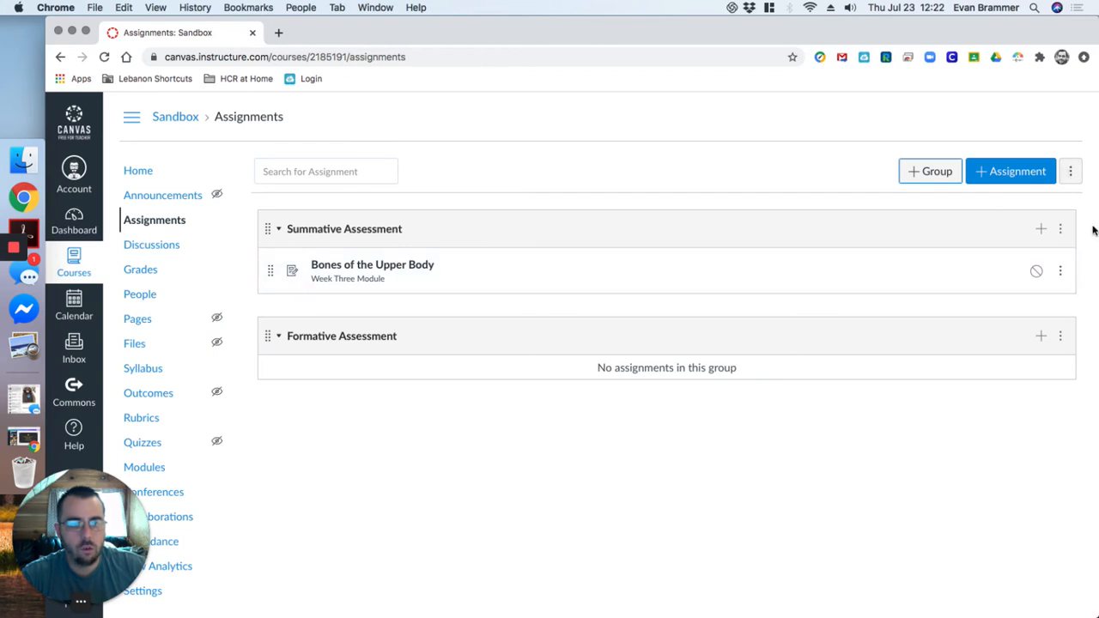
# Weight the final grade by assignment groups, with Summative Assessment at 70% and Formative Assessment at 30%, and save
pyautogui.click(1070, 172)
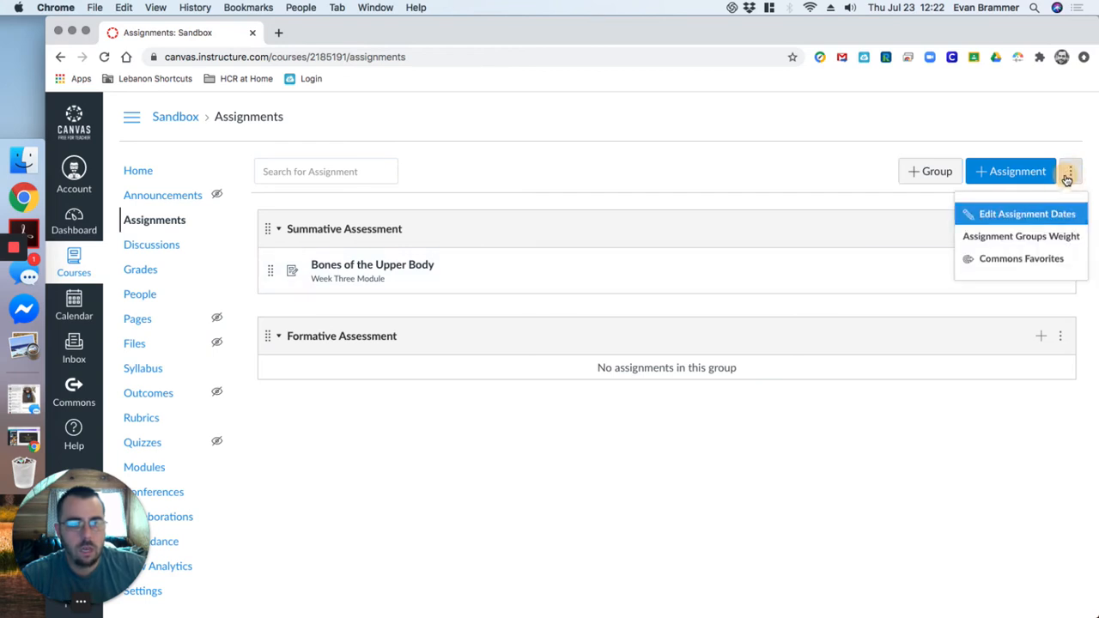
pyautogui.click(1022, 237)
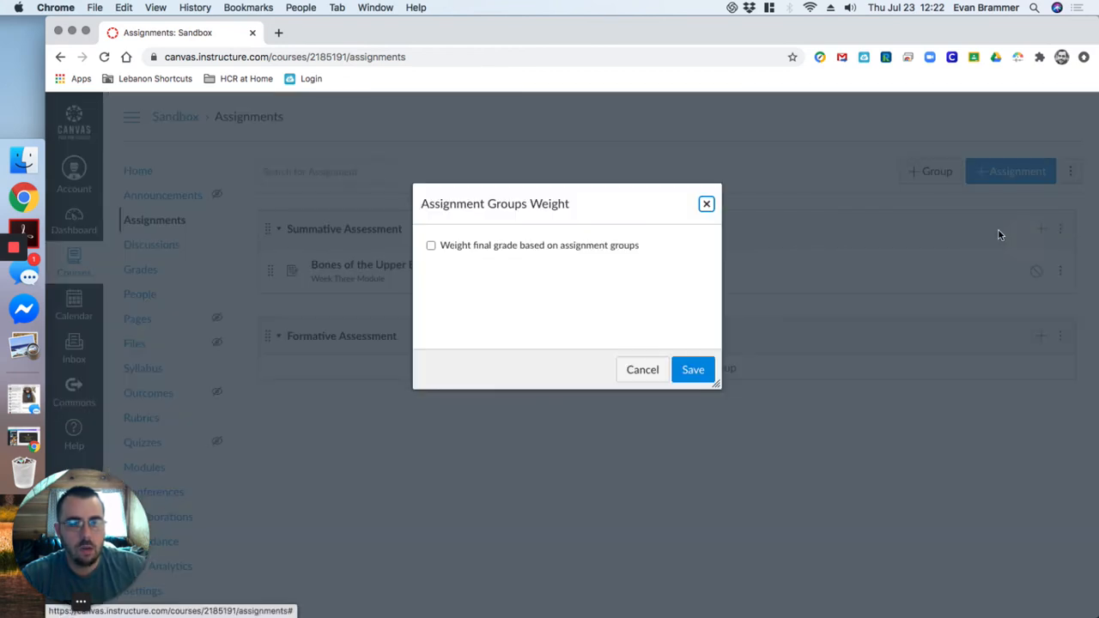
pyautogui.click(431, 246)
pyautogui.press('Tab')
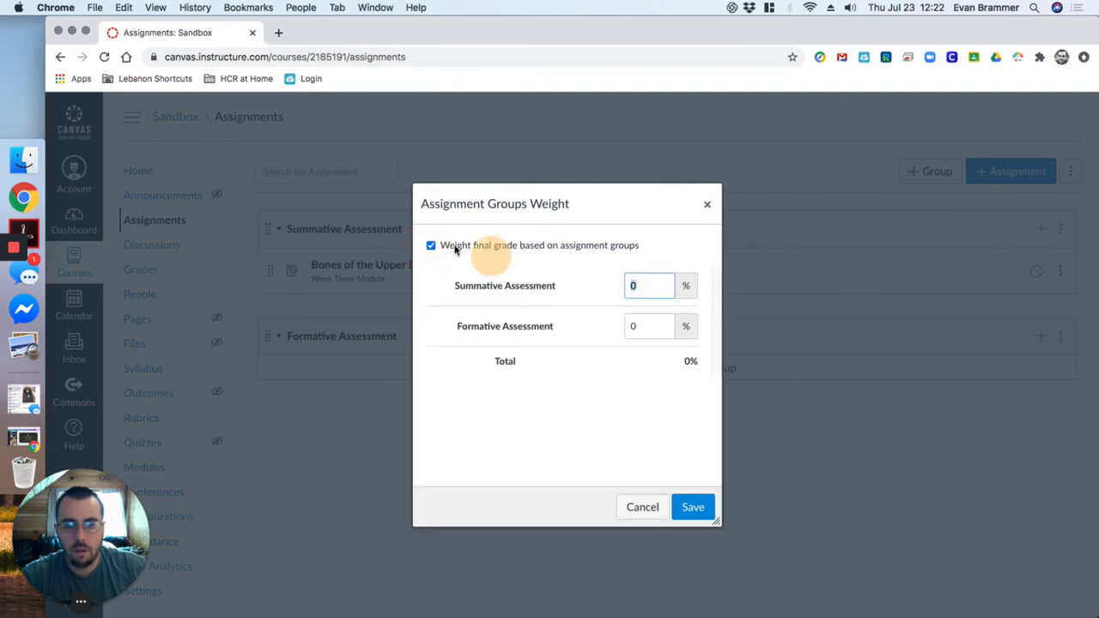
pyautogui.write('7')
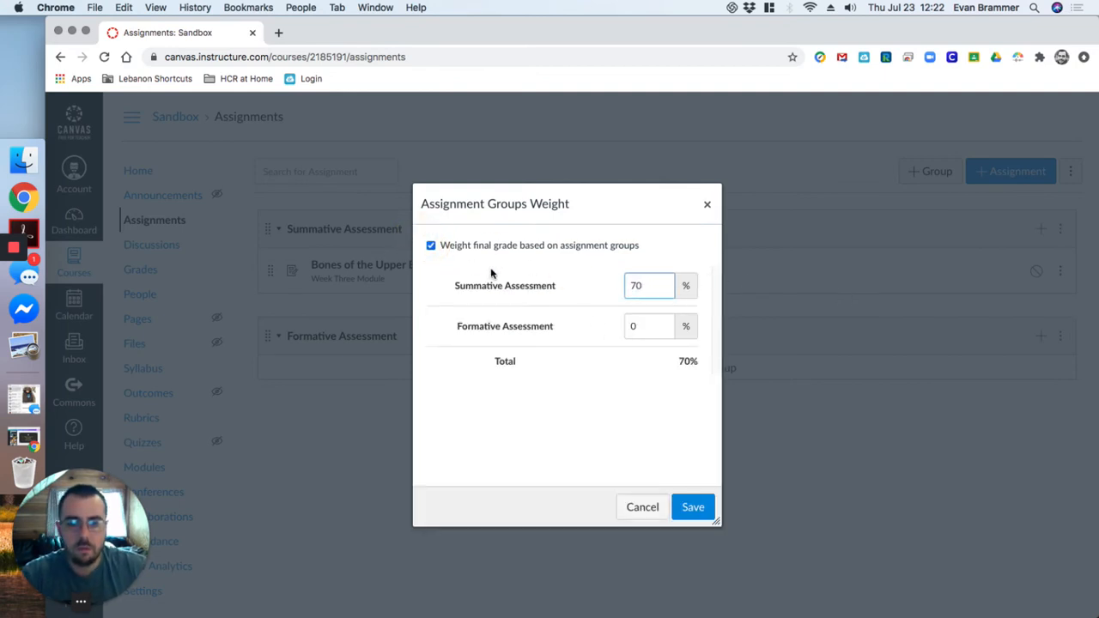
pyautogui.click(631, 319)
pyautogui.write('3')
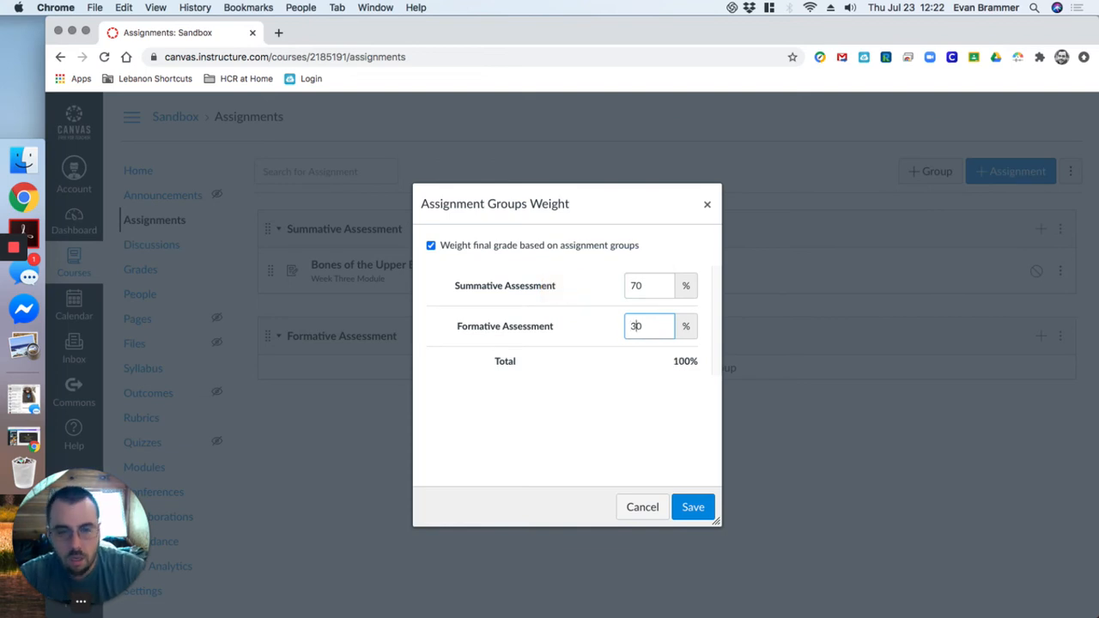
pyautogui.click(687, 507)
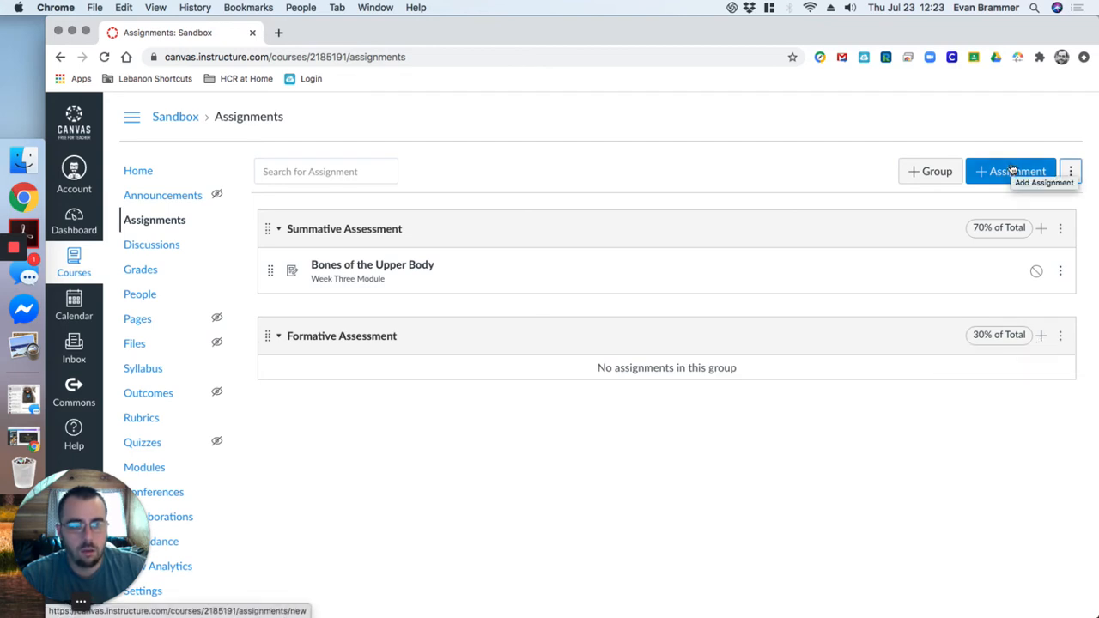
# Start a new item of type Assignment in the Formative Assessment group and name it Bones of the Lower Body
pyautogui.click(1041, 336)
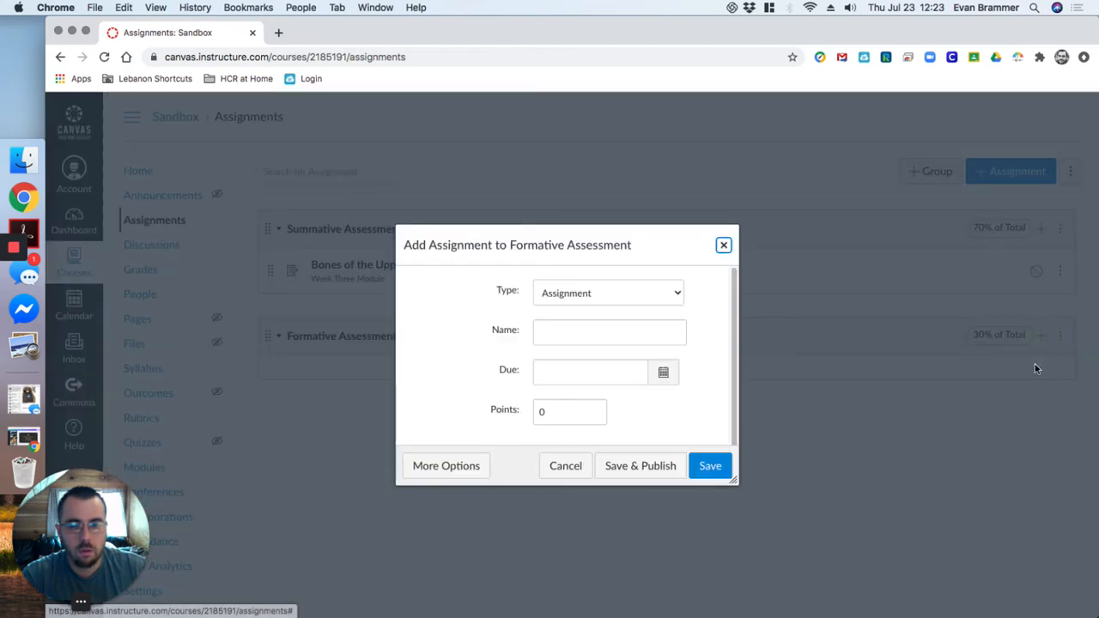
pyautogui.click(665, 294)
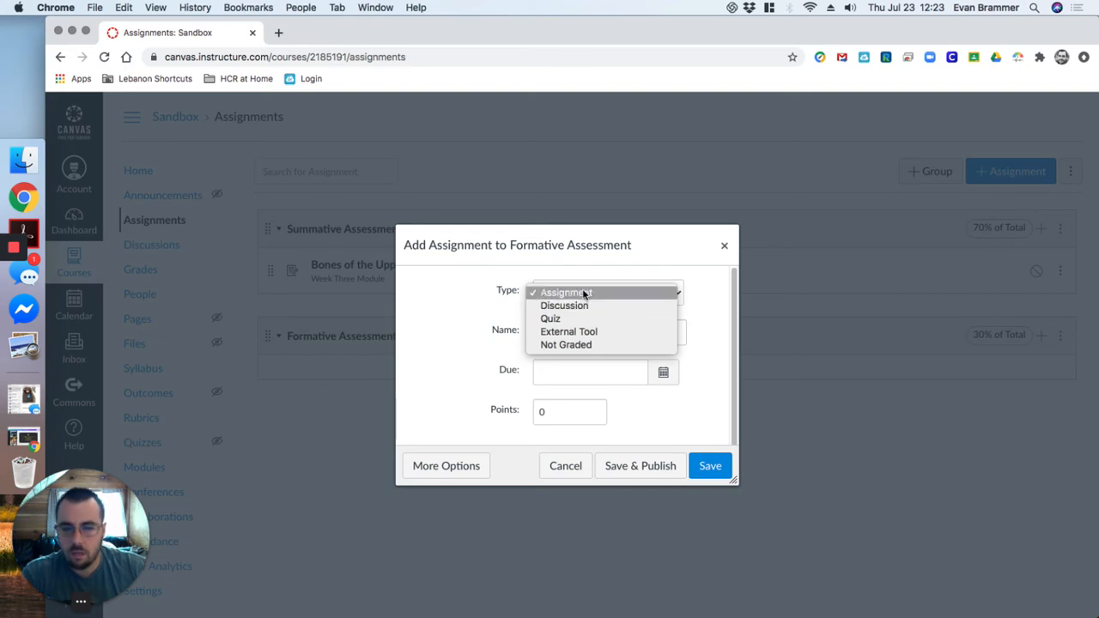
pyautogui.click(672, 263)
pyautogui.click(623, 333)
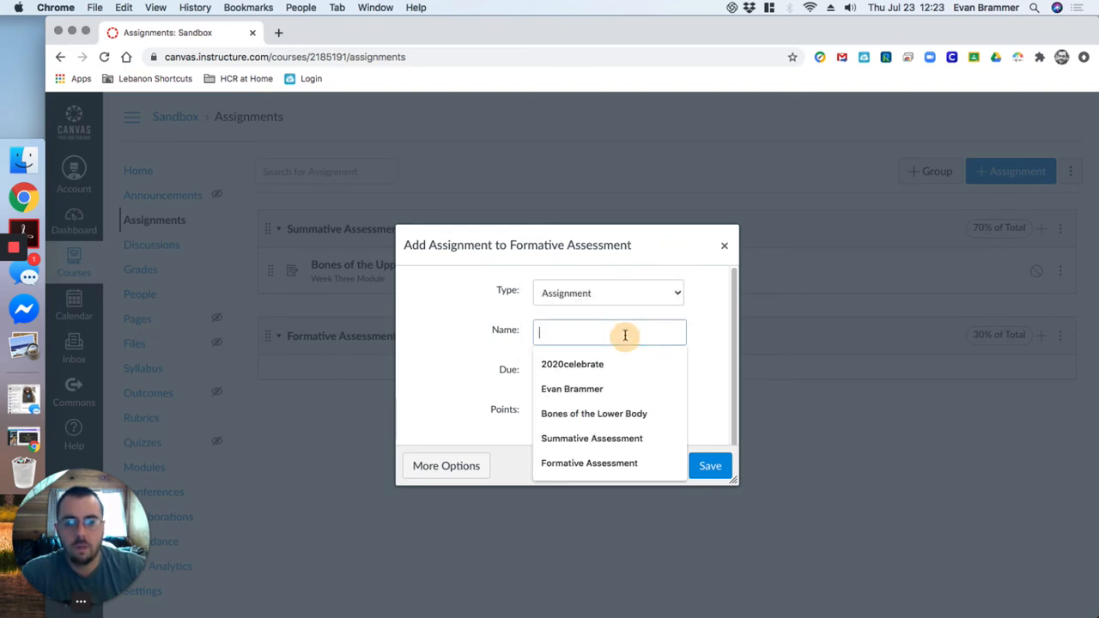
pyautogui.write('Bones of the ')
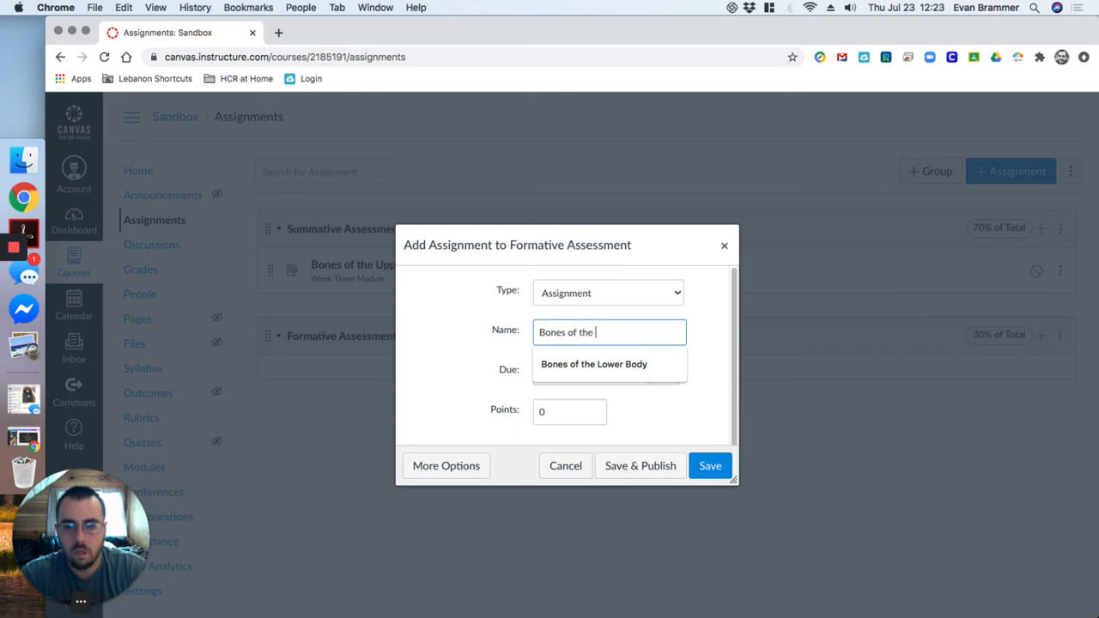
pyautogui.write('Lower Body')
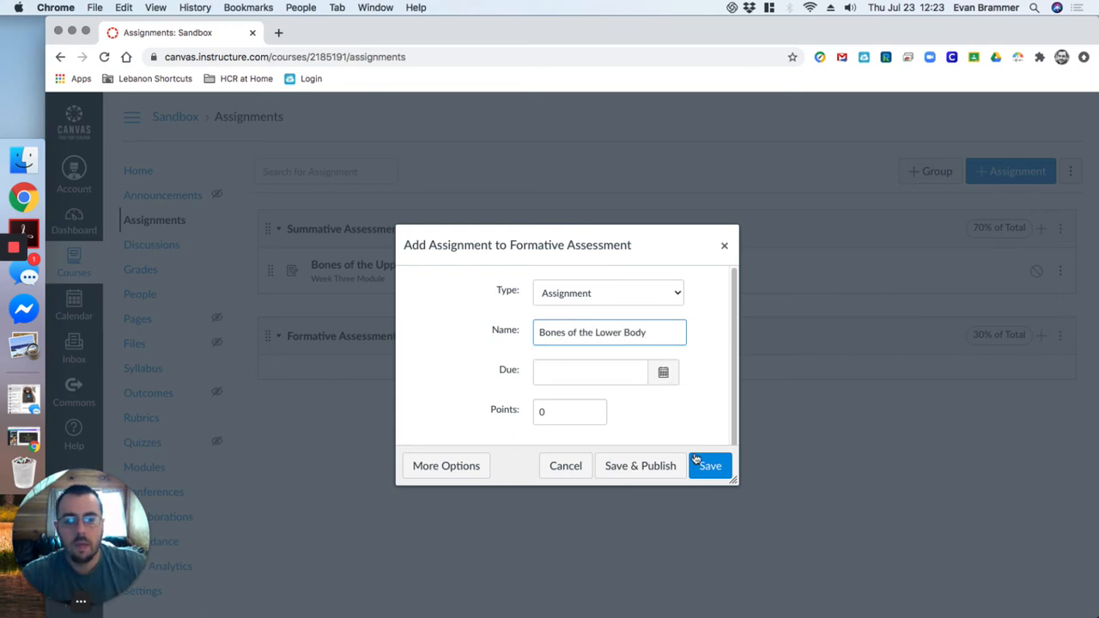
# Set the new assignment's due date to Jul 24, 2020 and its points to 4
pyautogui.click(663, 372)
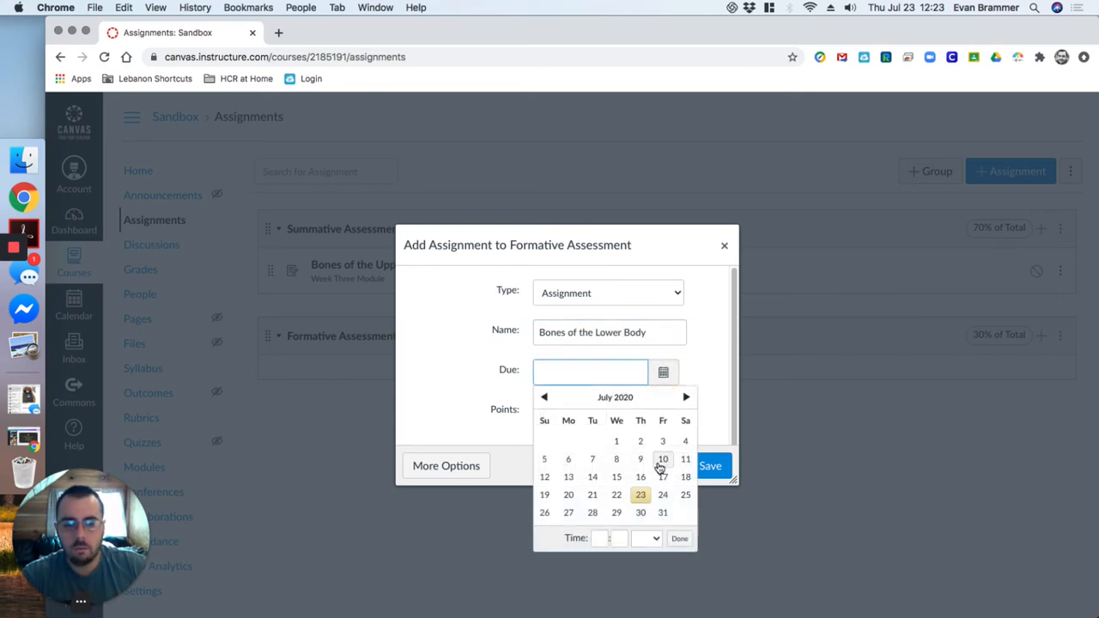
pyautogui.click(662, 495)
pyautogui.click(712, 385)
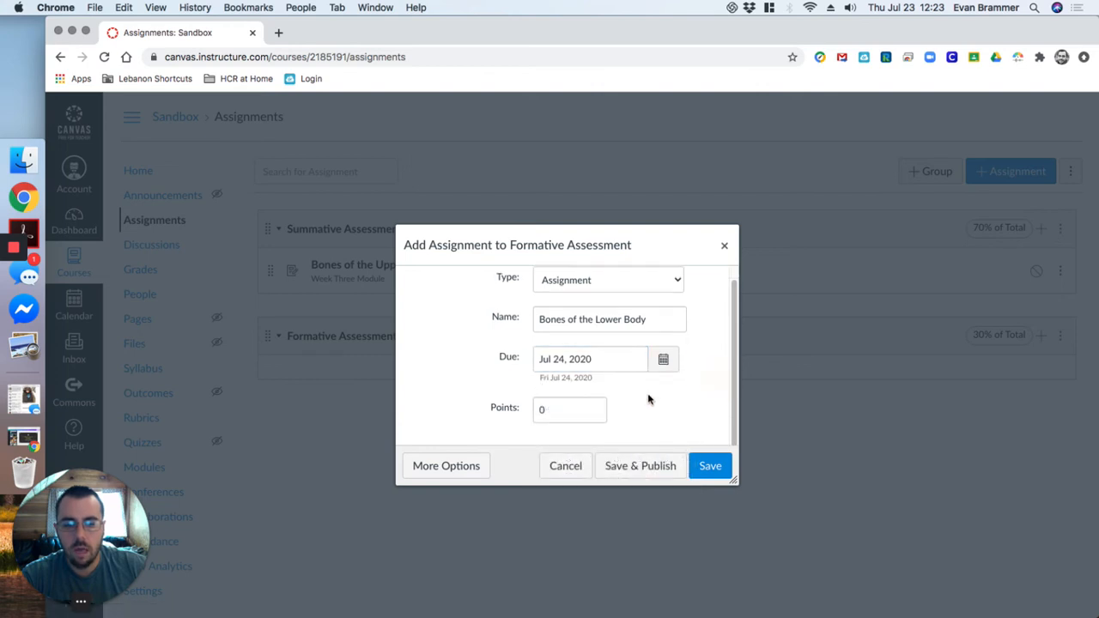
pyautogui.click(558, 414)
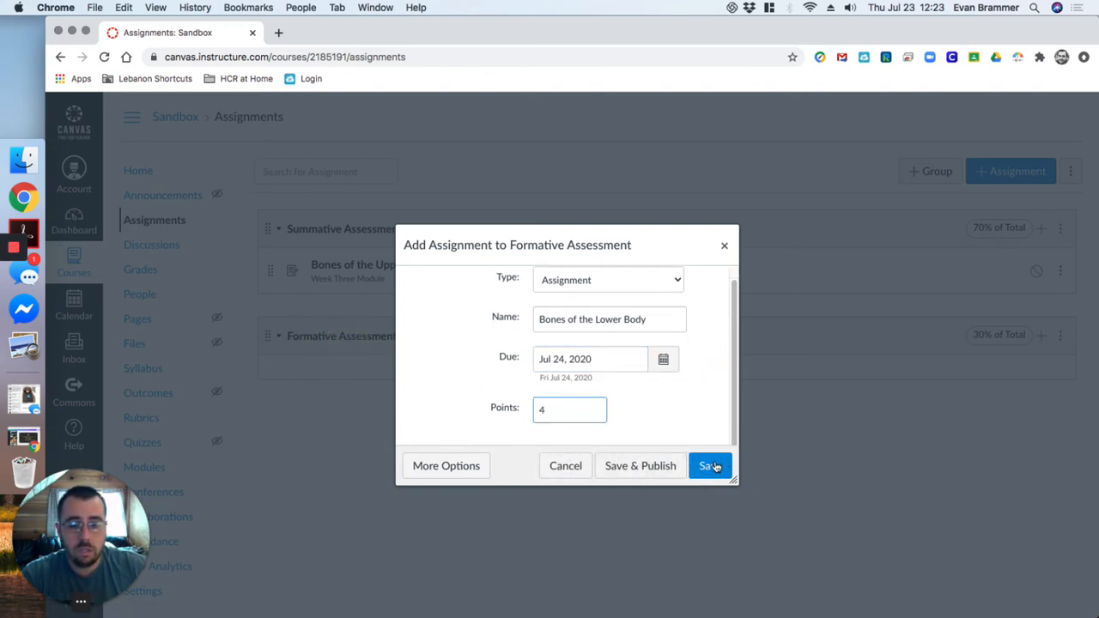
# Review the full set of options for the Bones of the Lower Body assignment and save it without publishing
pyautogui.click(445, 468)
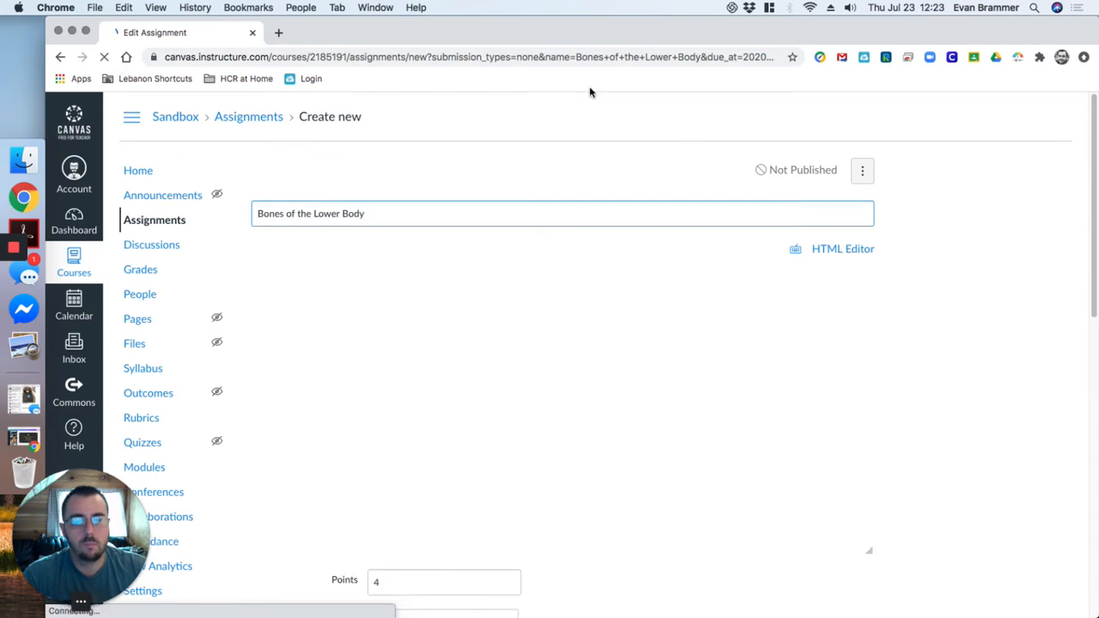
pyautogui.scroll(-15, 876, 245)
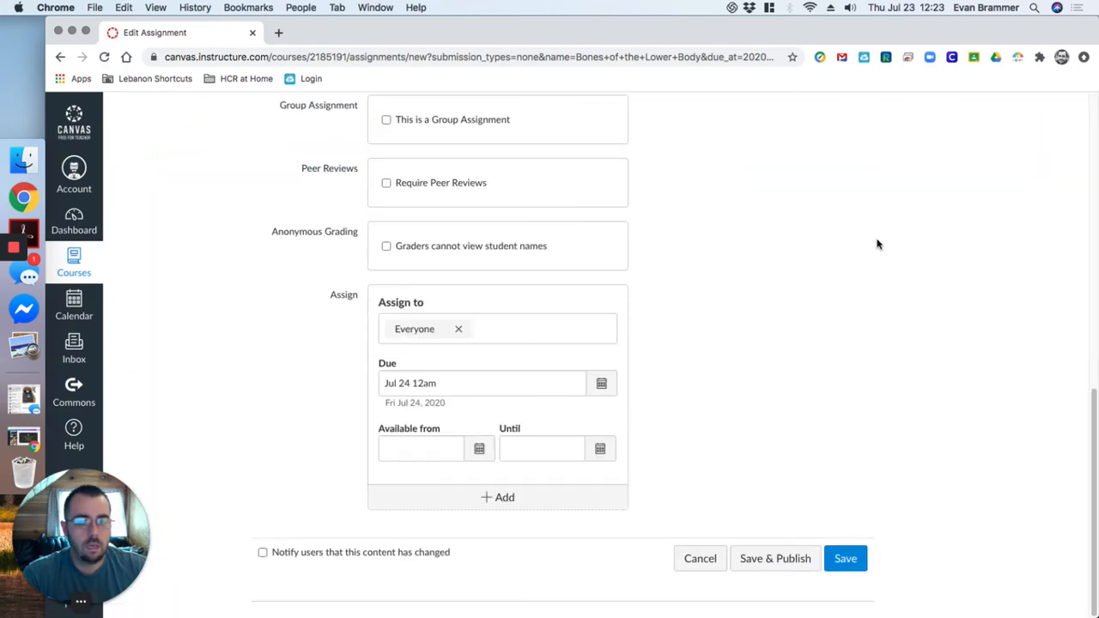
pyautogui.scroll(15, 876, 245)
pyautogui.scroll(-15, 1013, 393)
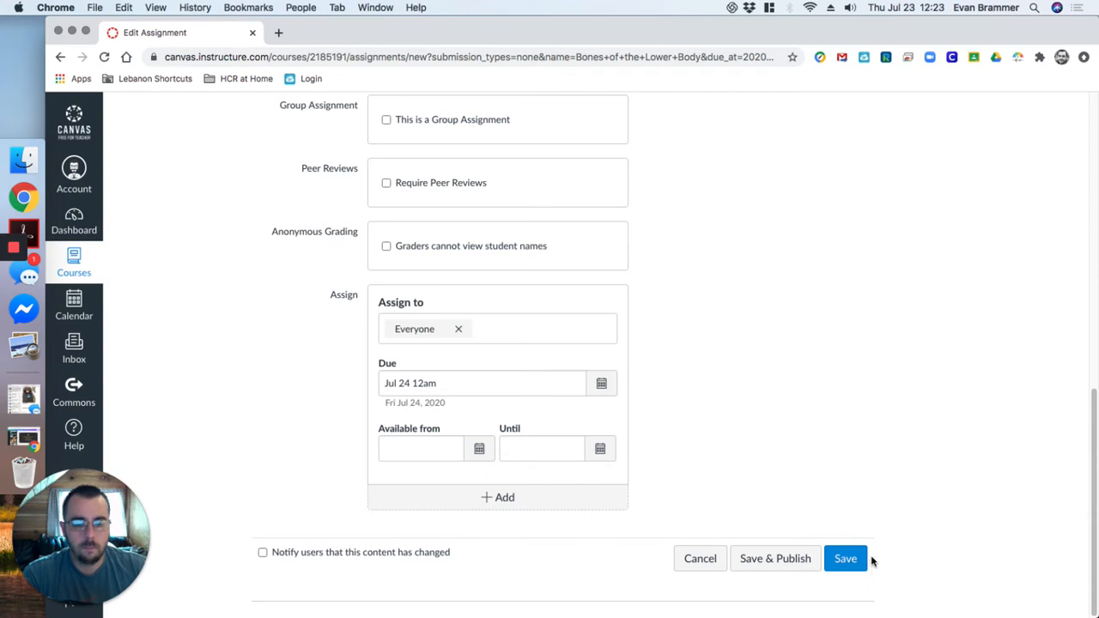
pyautogui.click(846, 567)
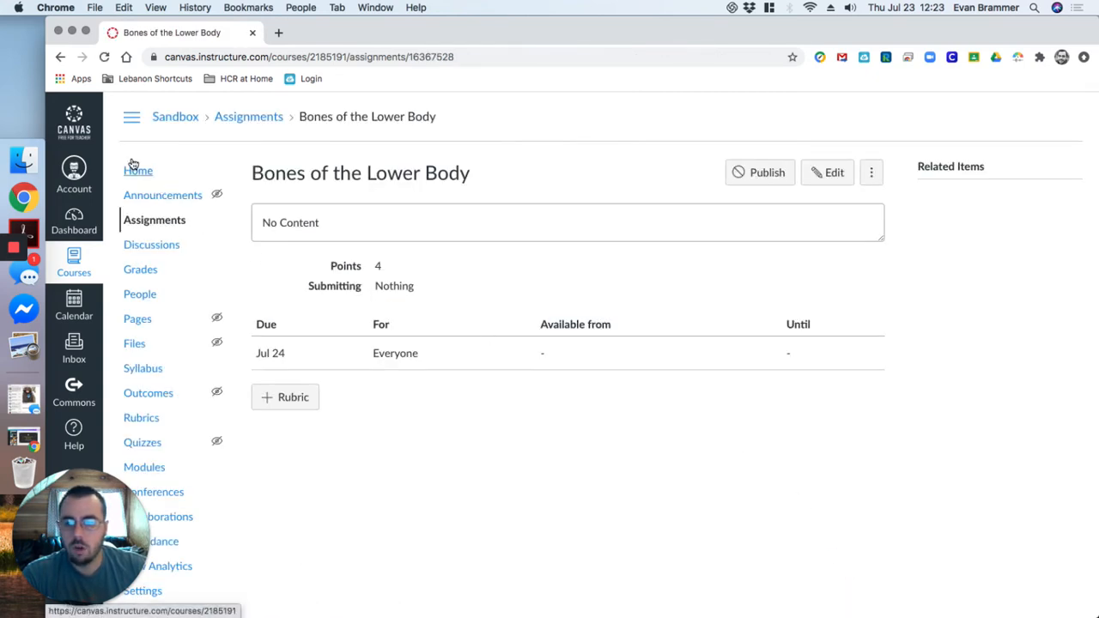
# Add the existing Bones of the Lower Body assignment to the Week Three module without indentation
pyautogui.click(157, 469)
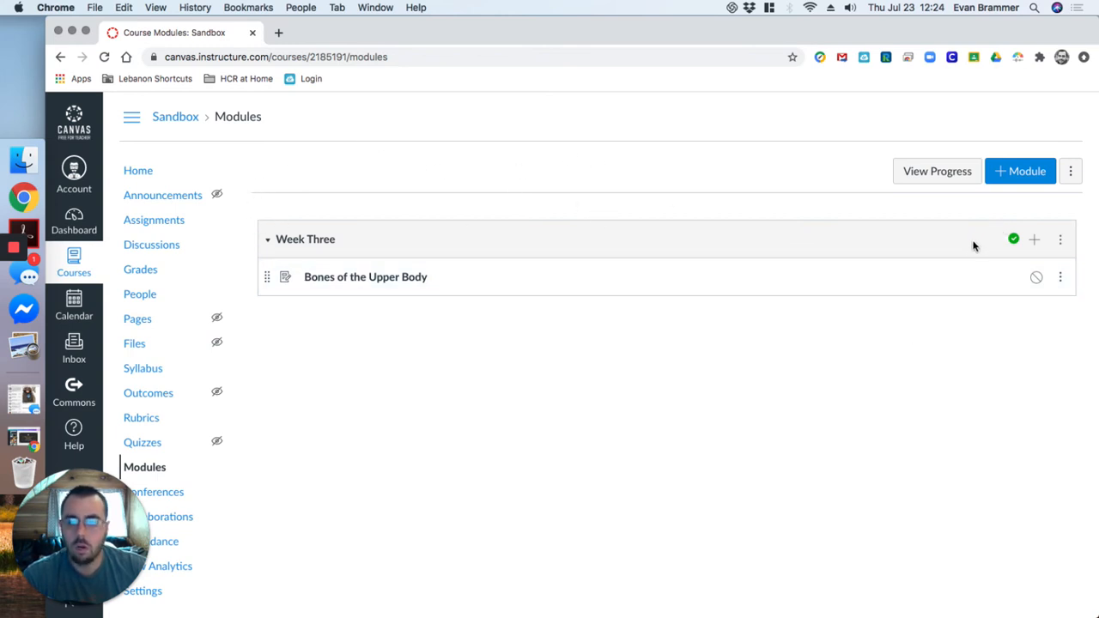
pyautogui.click(1036, 242)
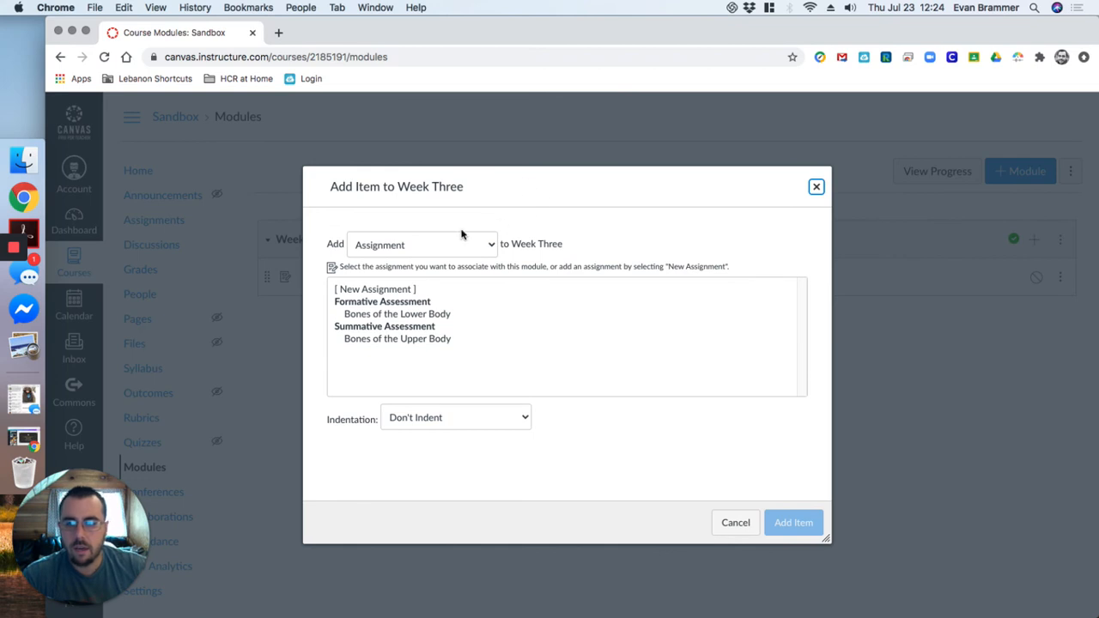
pyautogui.click(397, 314)
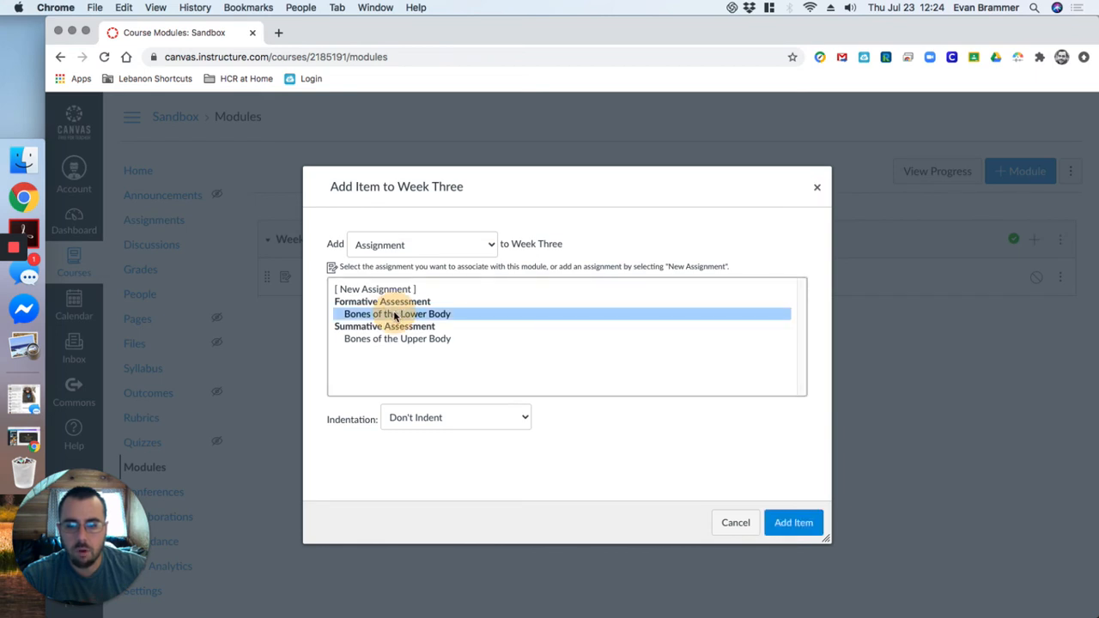
pyautogui.click(794, 522)
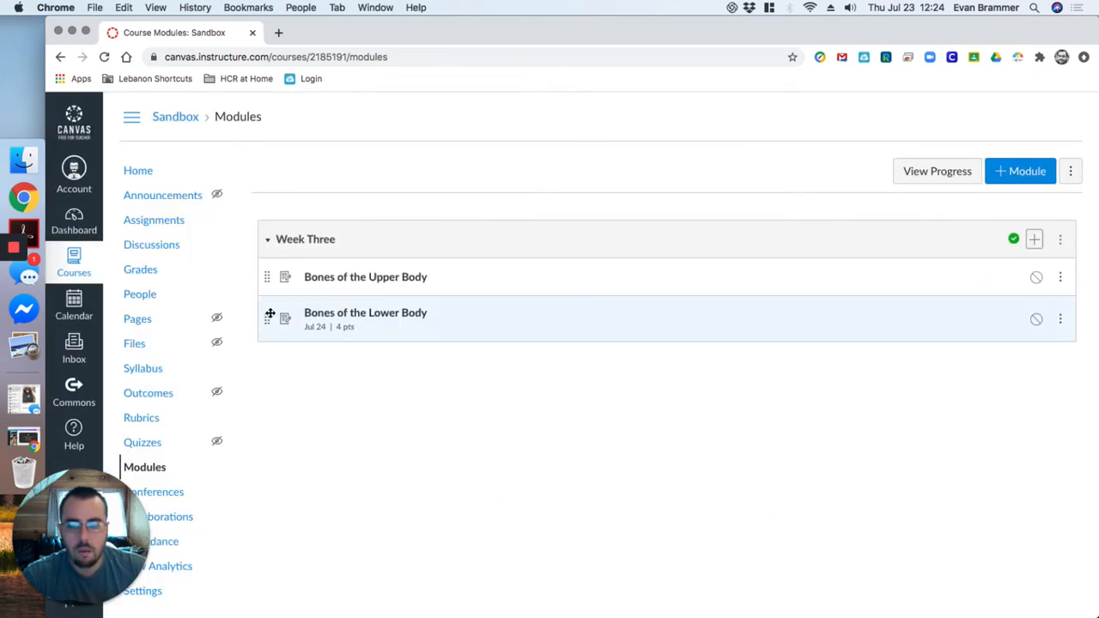
# Move Bones of the Lower Body above Bones of the Upper Body in the Week Three module and publish both assignments
pyautogui.moveTo(270, 314); pyautogui.dragTo(265, 271)
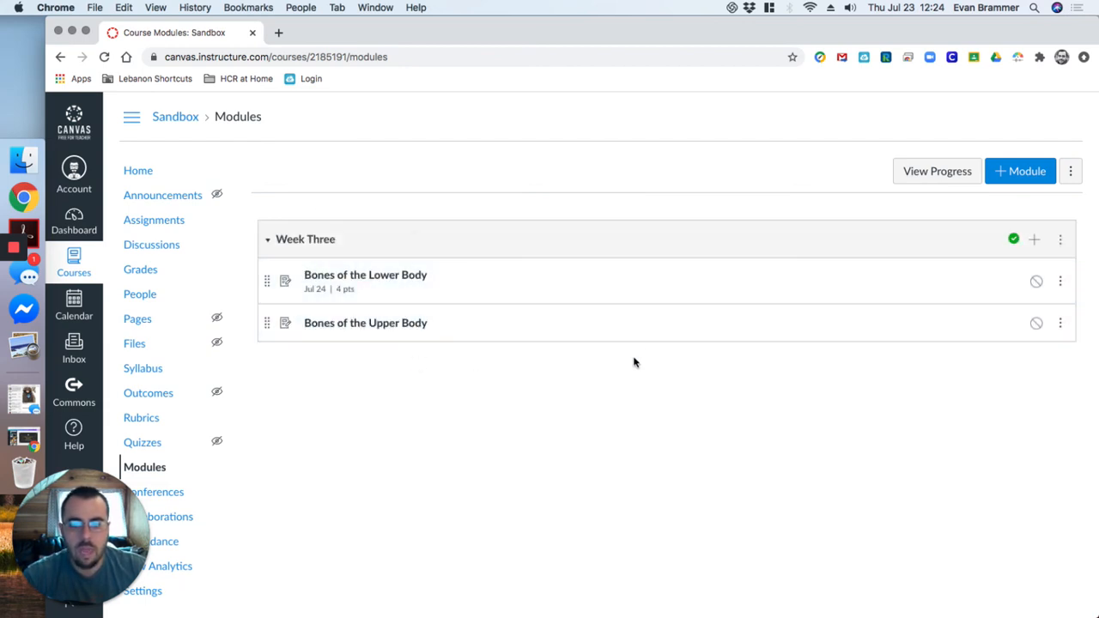
pyautogui.click(1035, 282)
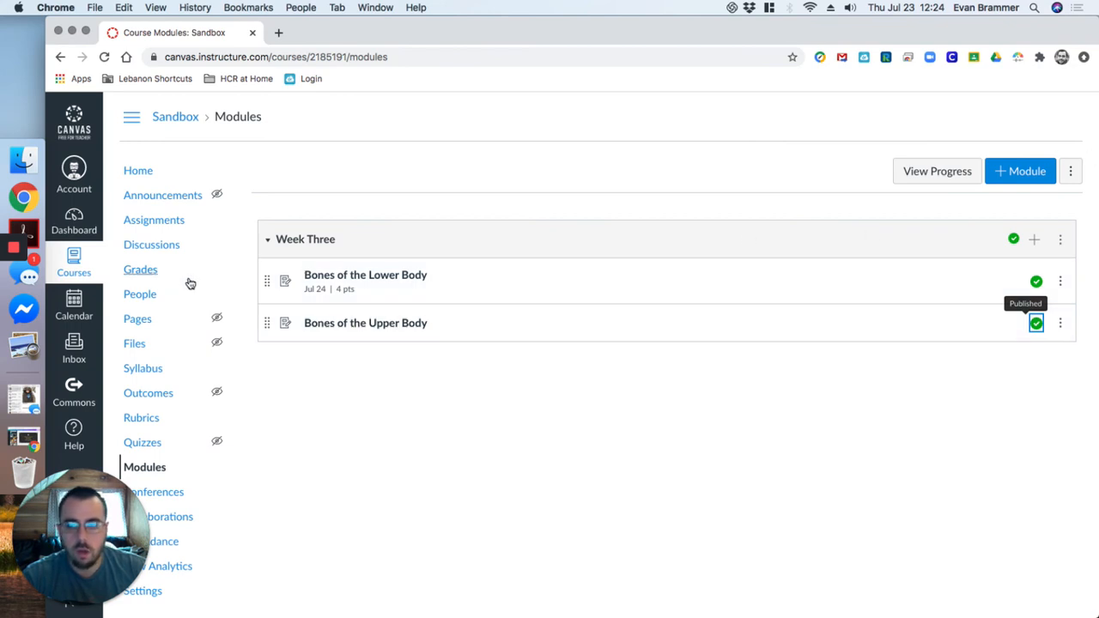
# View the July 2020 calendar and check the Bones of the Lower Body entry on its due date
pyautogui.click(72, 308)
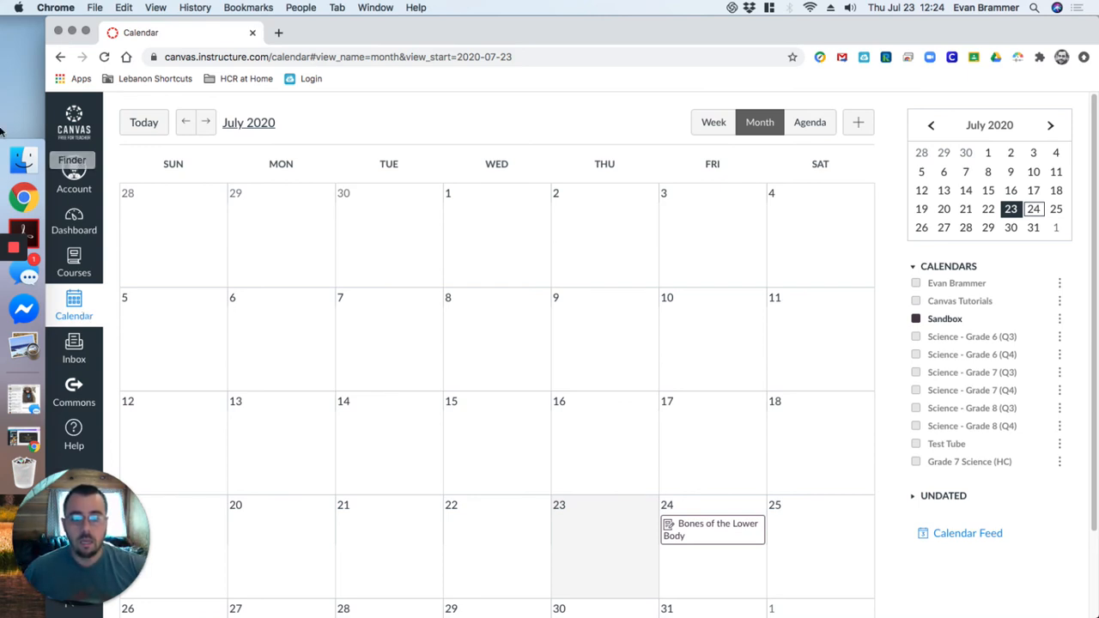
pyautogui.scroll(-3, 703, 434)
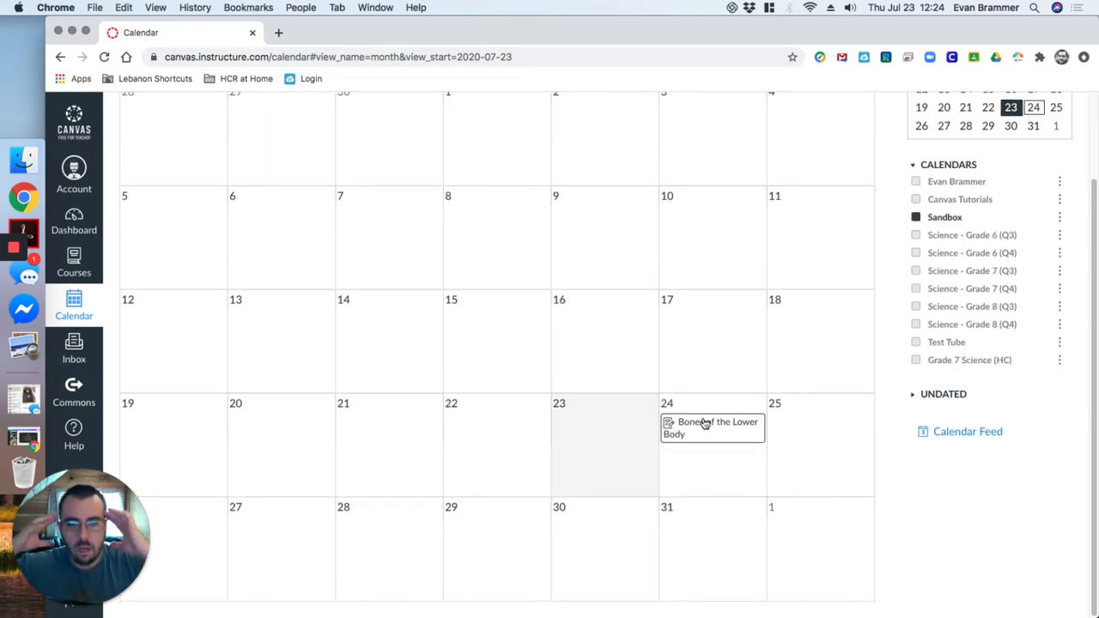
pyautogui.moveTo(704, 424)
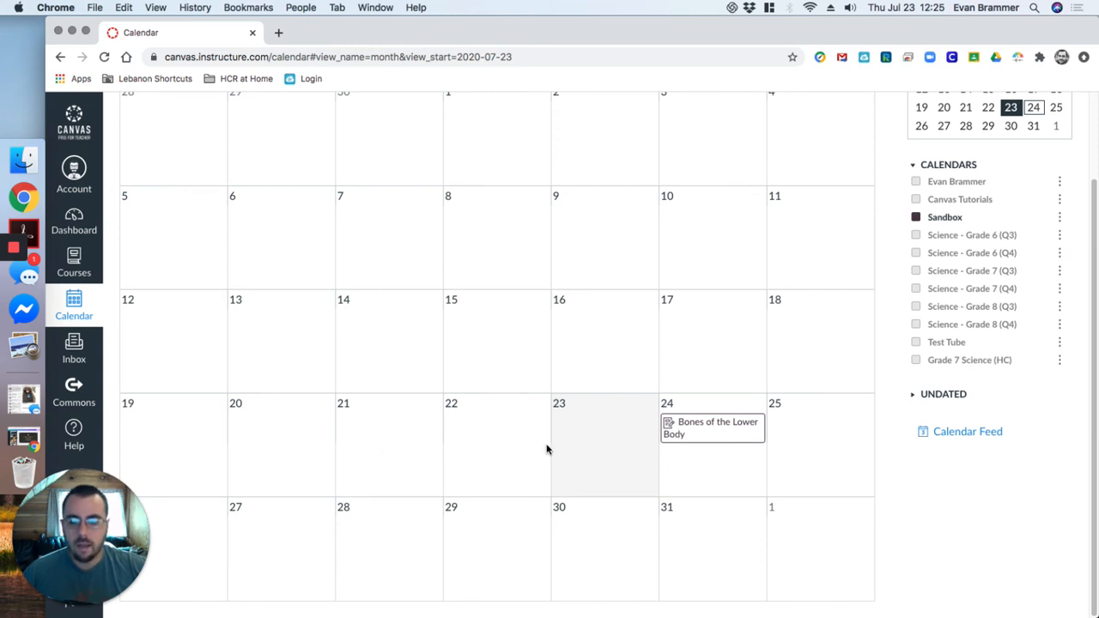
pyautogui.click(277, 513)
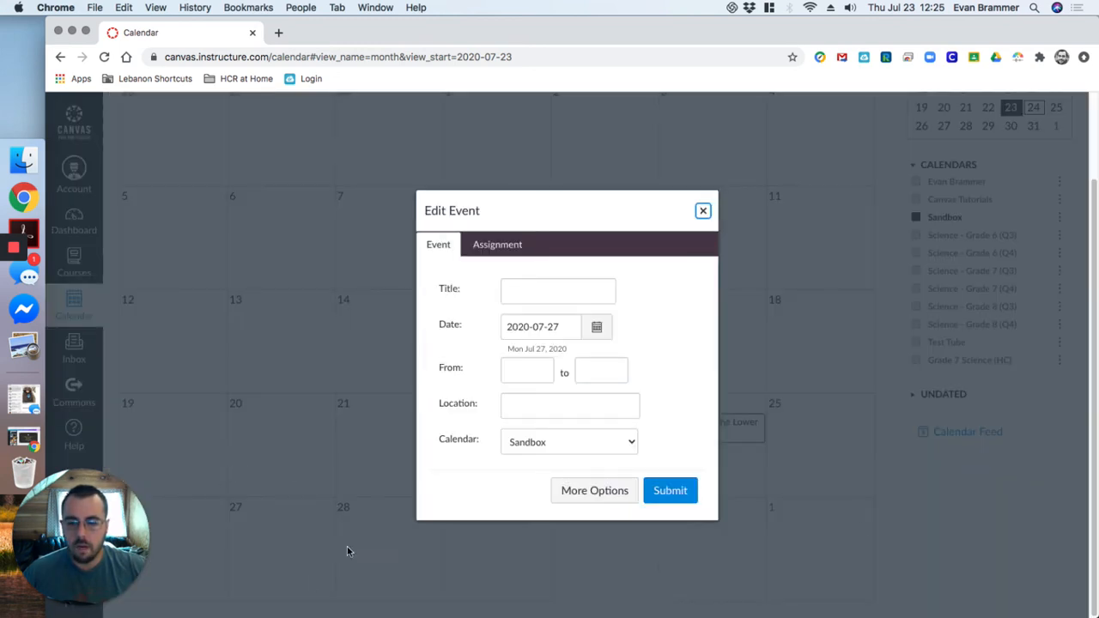
pyautogui.click(701, 211)
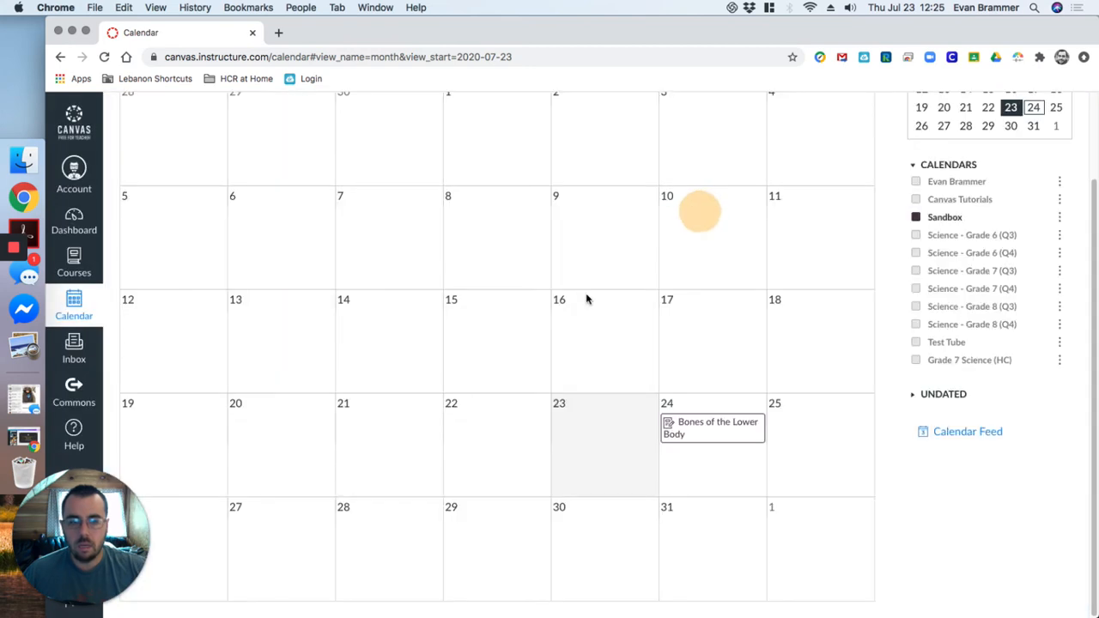
pyautogui.click(267, 523)
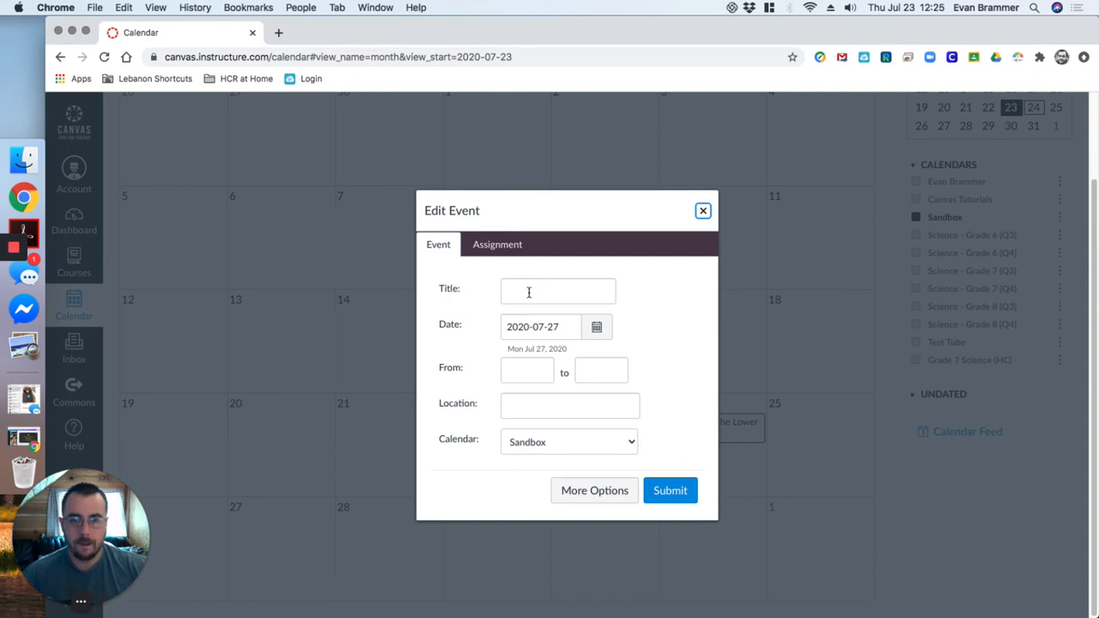
pyautogui.click(493, 245)
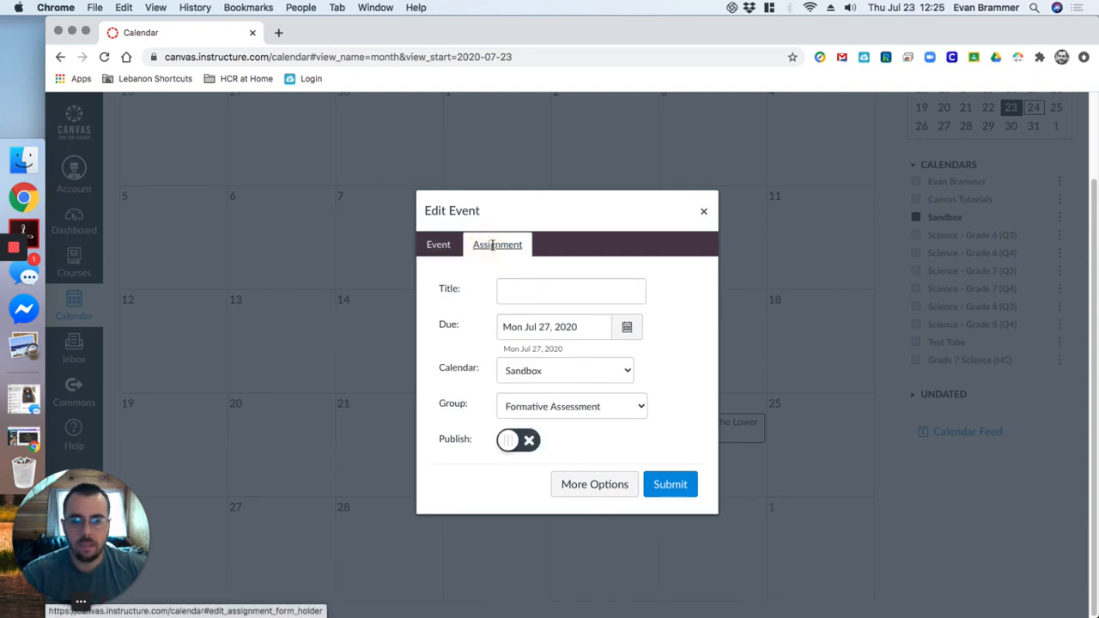
pyautogui.click(570, 296)
pyautogui.write('Bo')
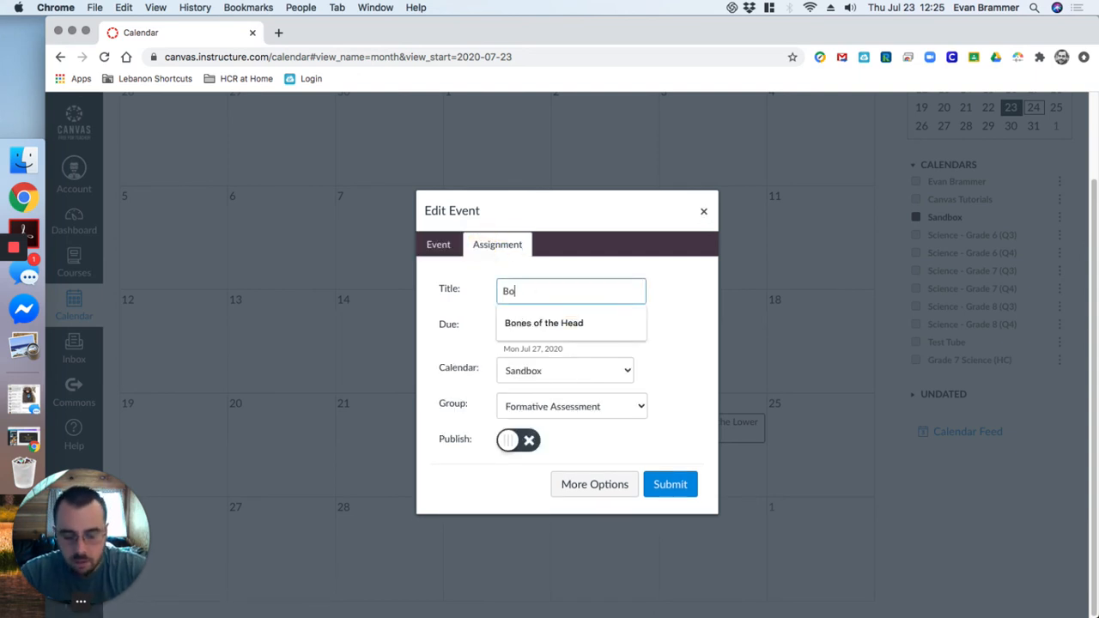
pyautogui.write('nes of the Head')
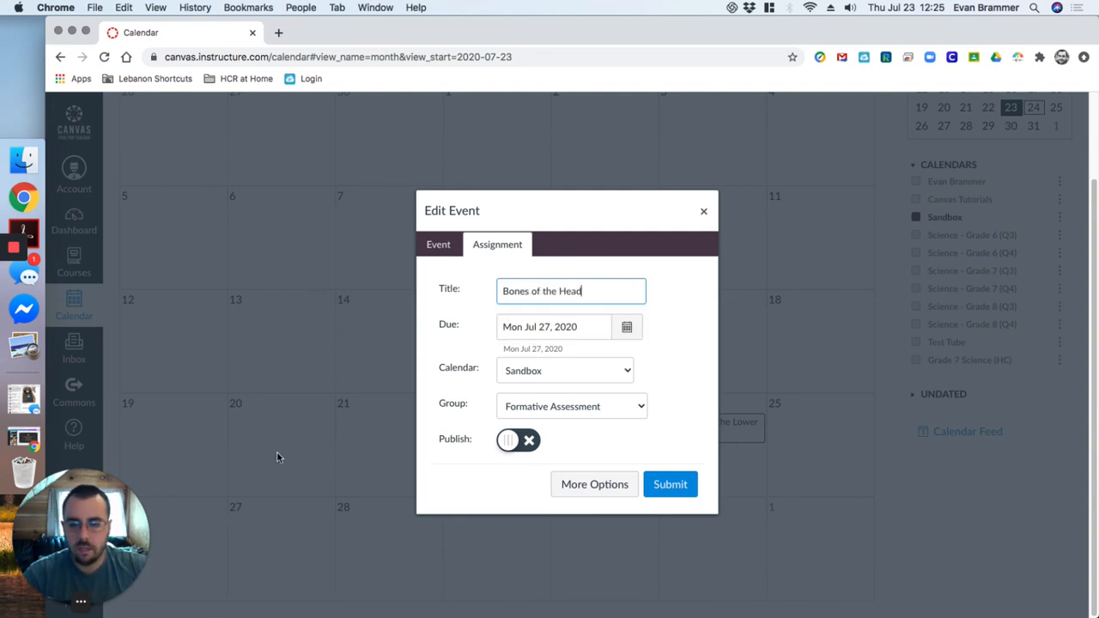
pyautogui.click(626, 327)
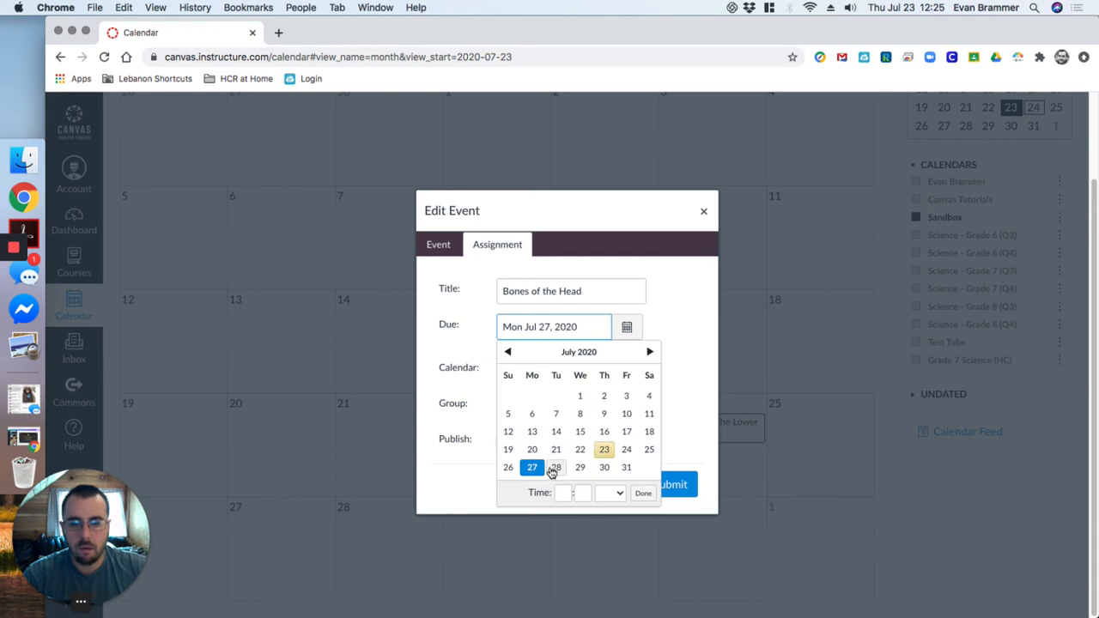
pyautogui.click(556, 467)
pyautogui.click(694, 284)
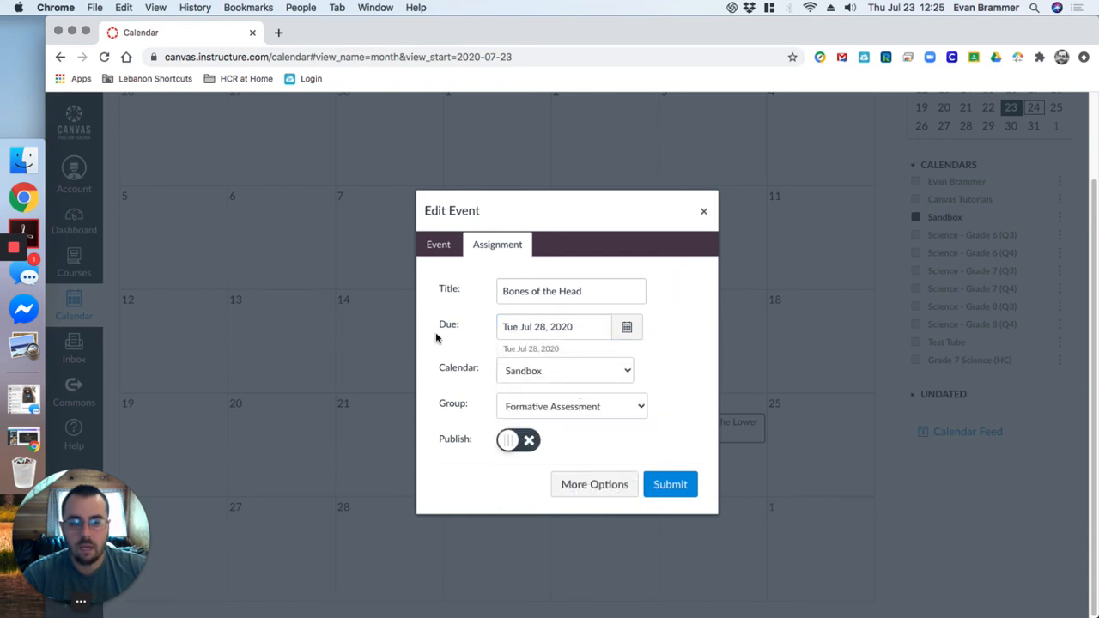
pyautogui.click(640, 409)
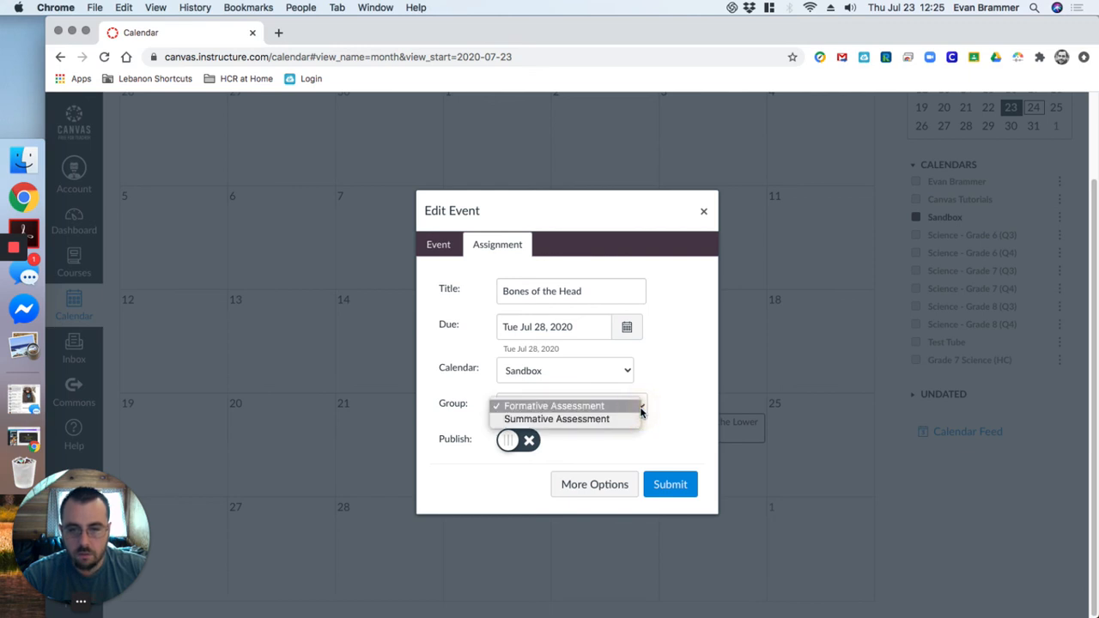
pyautogui.click(613, 405)
pyautogui.click(632, 374)
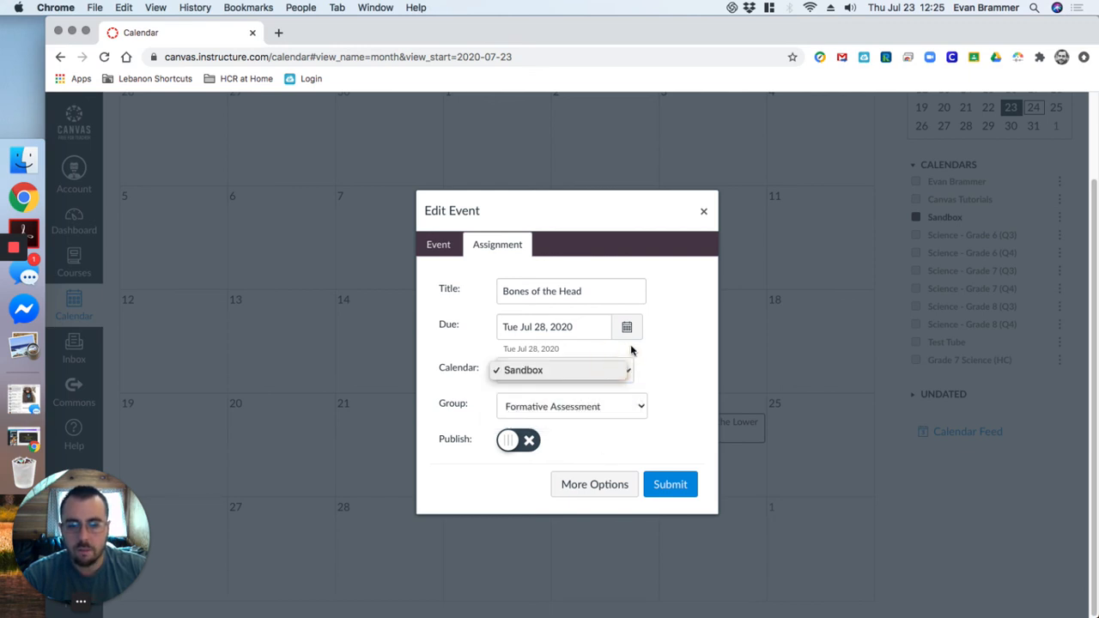
pyautogui.click(631, 348)
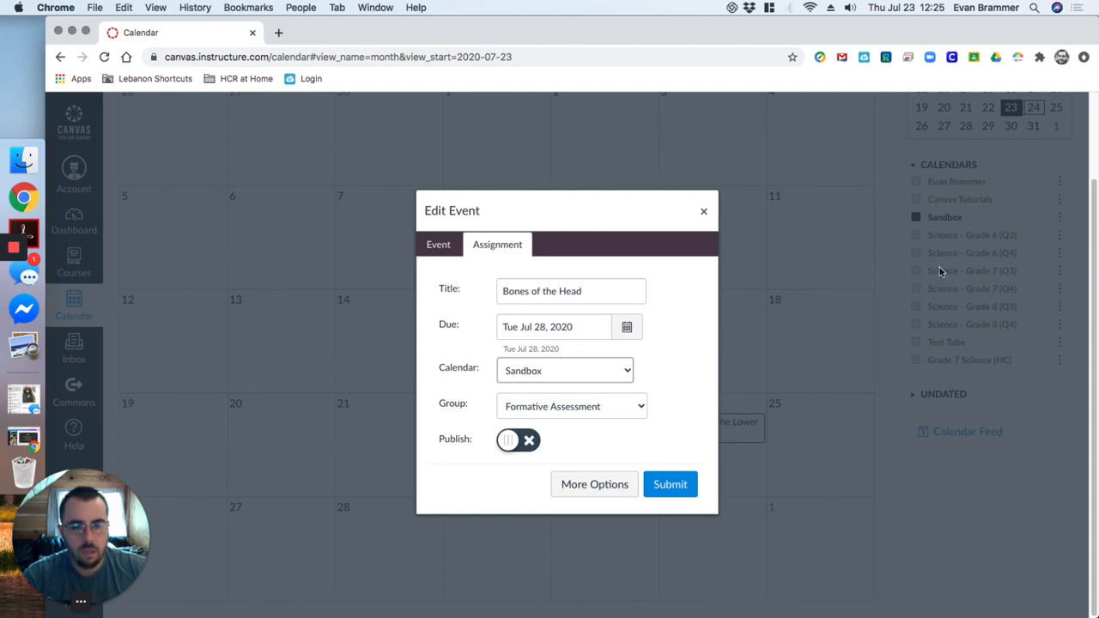
pyautogui.click(703, 210)
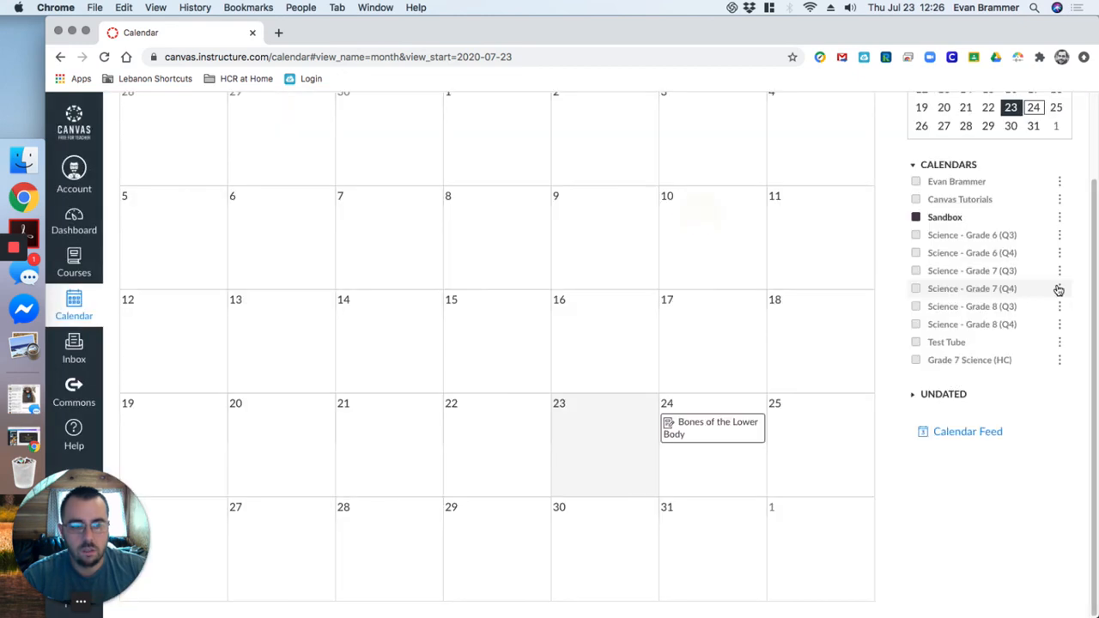
# Show the Science - Grade 6 (Q4) and Science - Grade 7 (Q3) calendars, and try both for a new July 27 assignment before returning to Sandbox
pyautogui.click(917, 254)
pyautogui.click(916, 271)
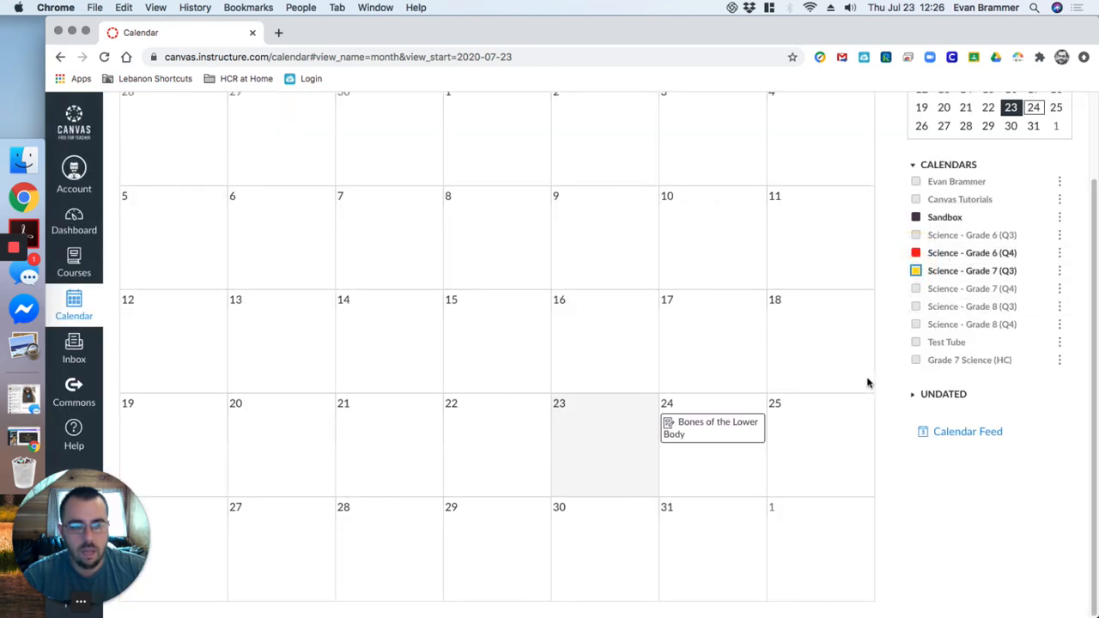
pyautogui.click(321, 525)
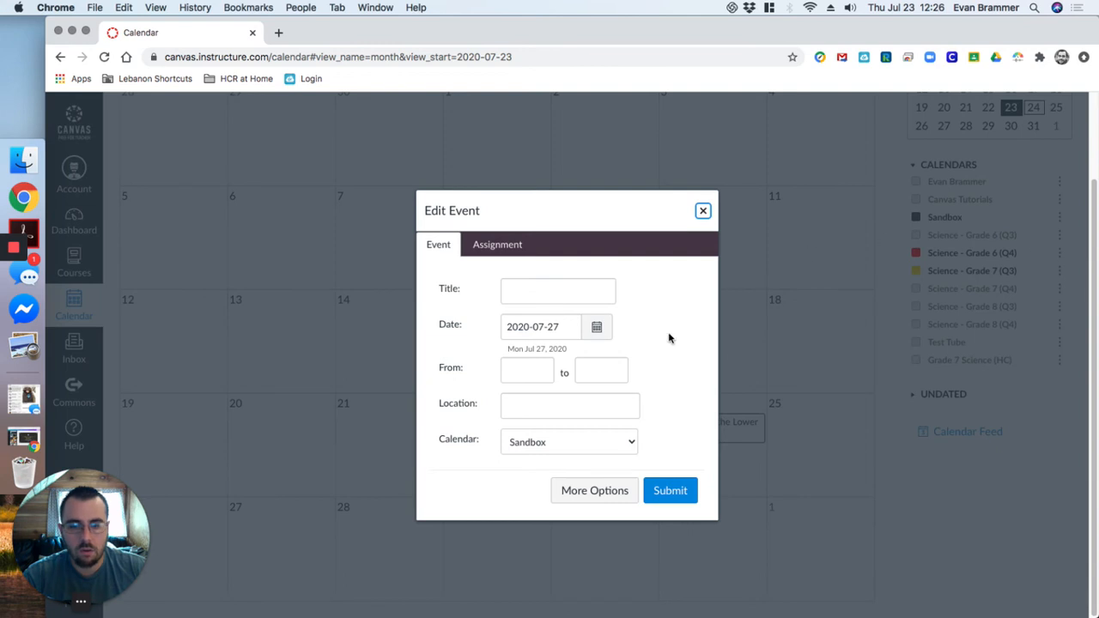
pyautogui.click(515, 247)
pyautogui.click(628, 378)
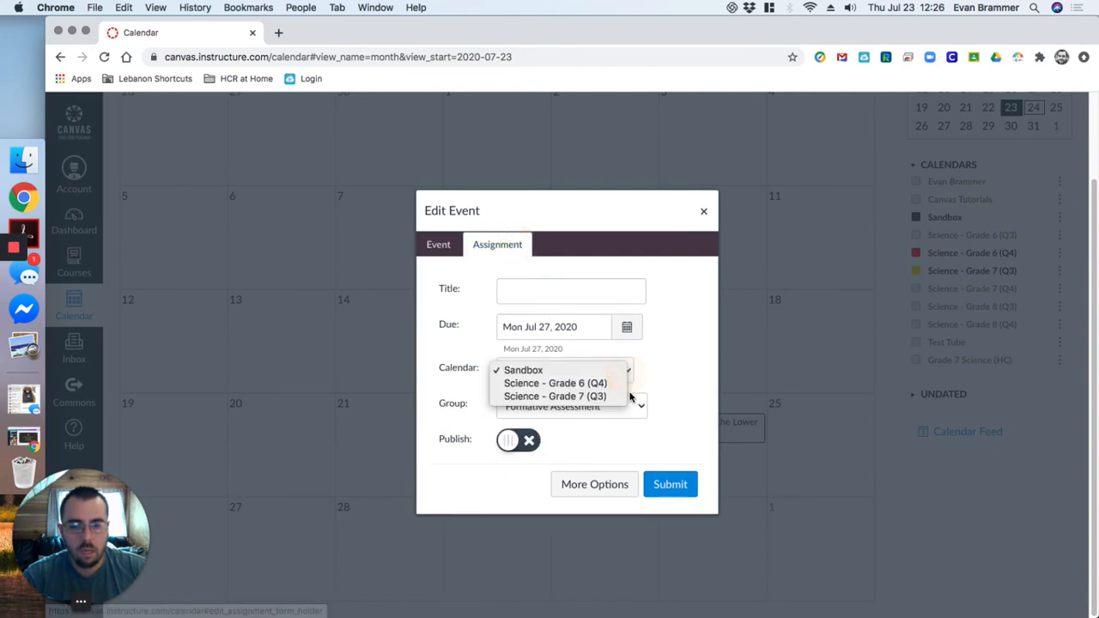
pyautogui.click(577, 383)
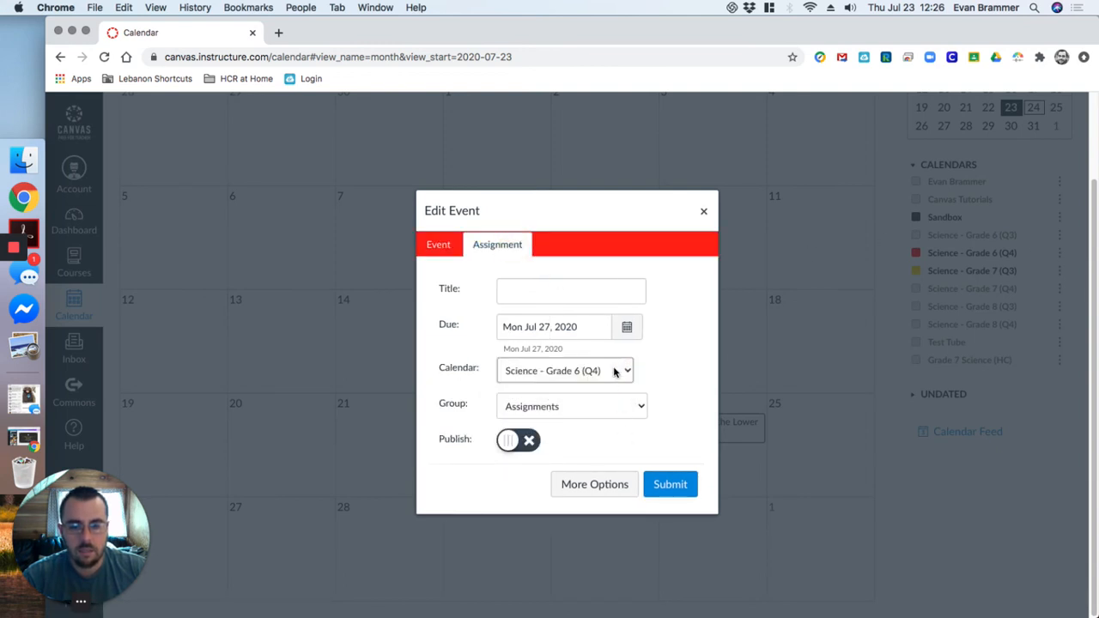
pyautogui.click(615, 371)
pyautogui.click(611, 383)
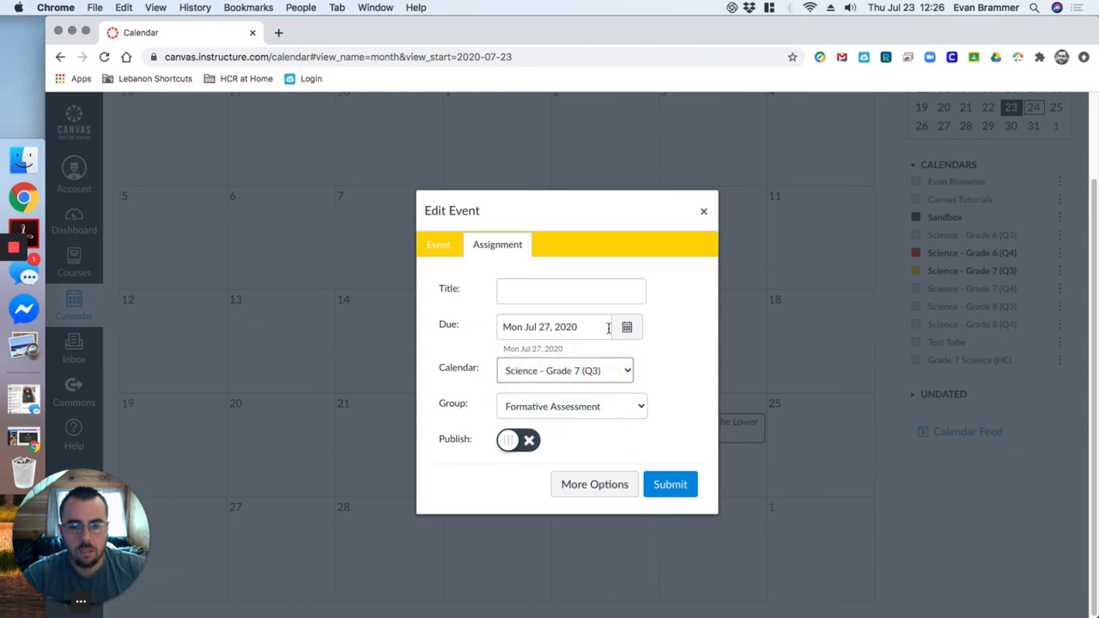
pyautogui.click(611, 371)
pyautogui.click(609, 344)
# Title the new Sandbox assignment Bones of the Head, make it due July 28, 2020, and submit it as published under Formative Assessment
pyautogui.click(565, 289)
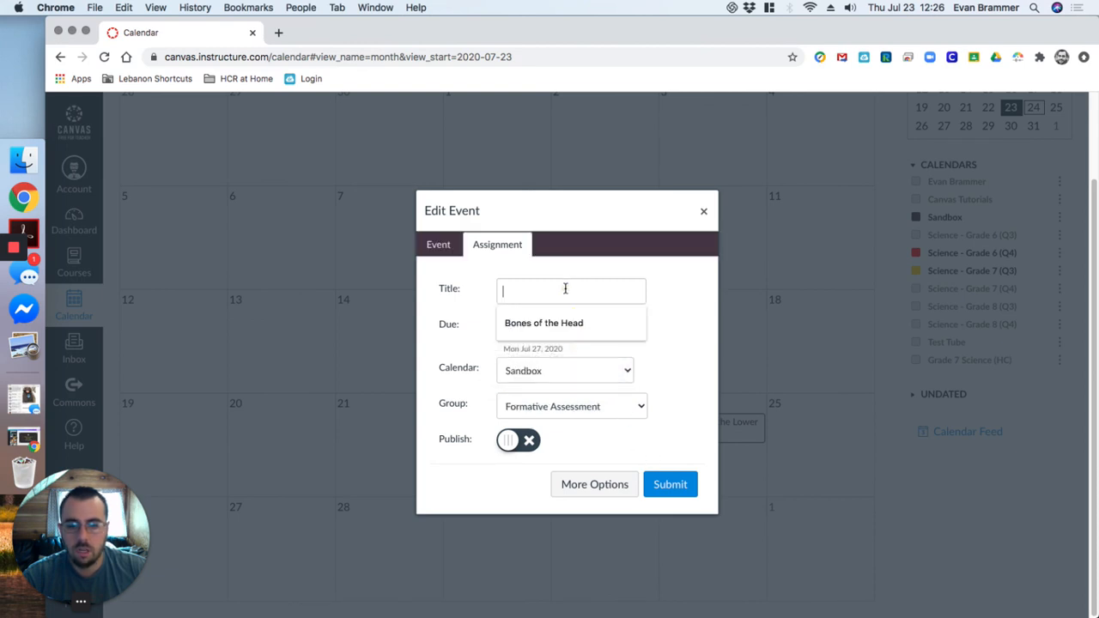
pyautogui.click(559, 322)
pyautogui.click(556, 335)
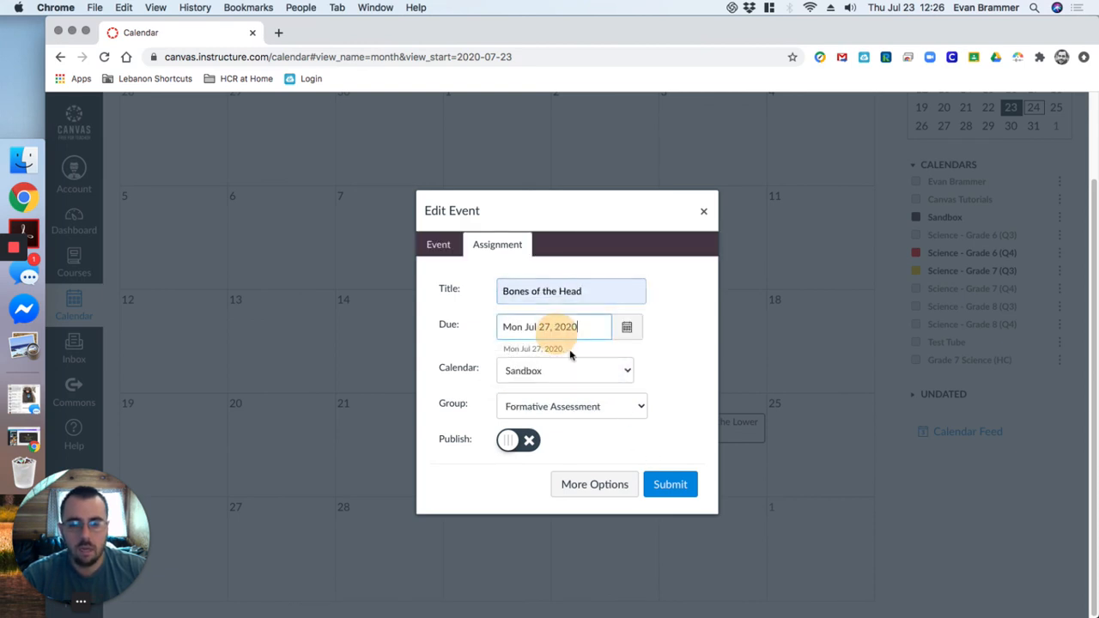
pyautogui.click(626, 329)
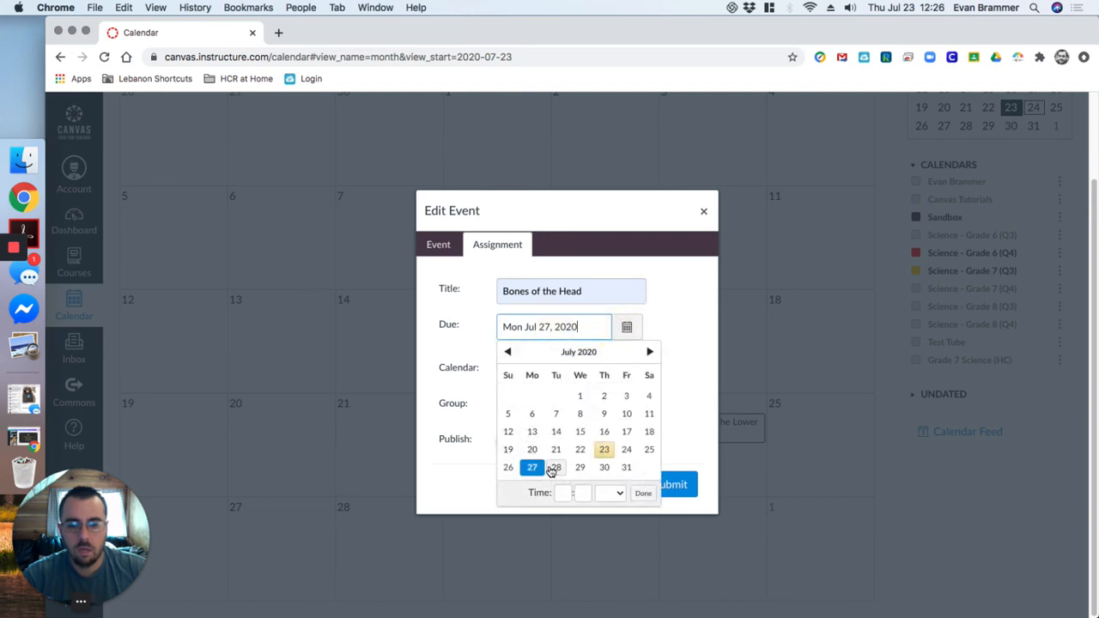
pyautogui.click(555, 468)
pyautogui.click(686, 349)
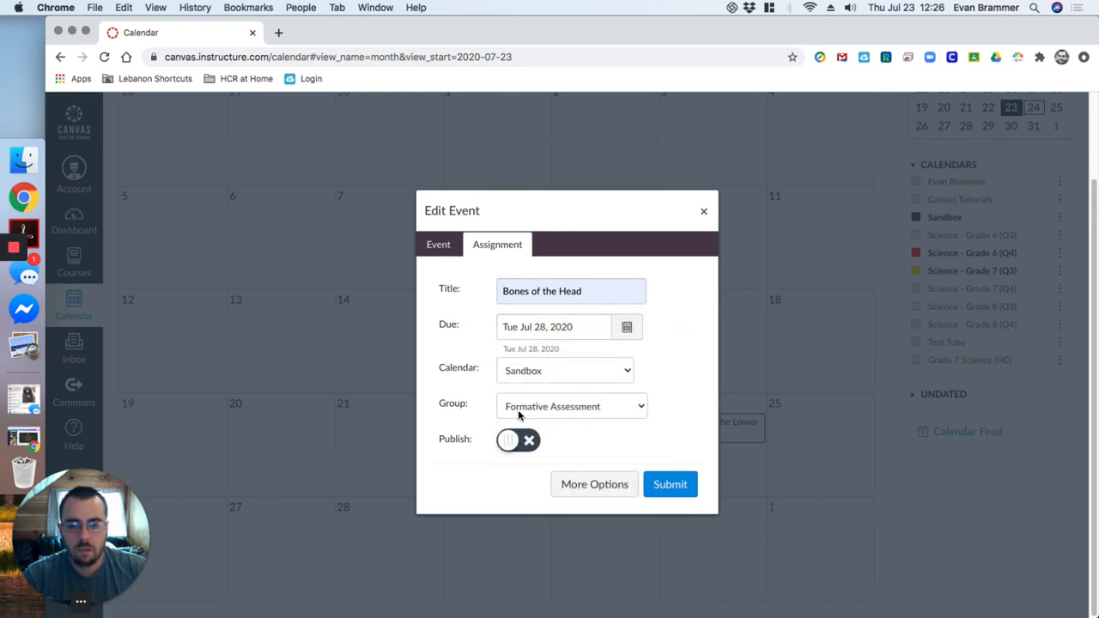
pyautogui.click(511, 444)
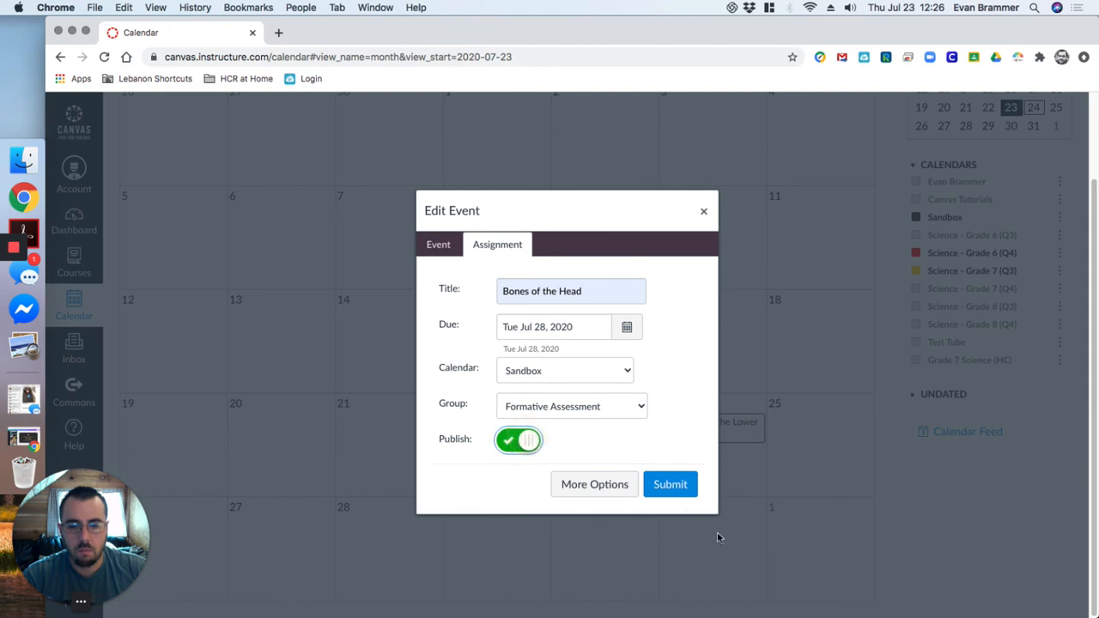
pyautogui.click(683, 488)
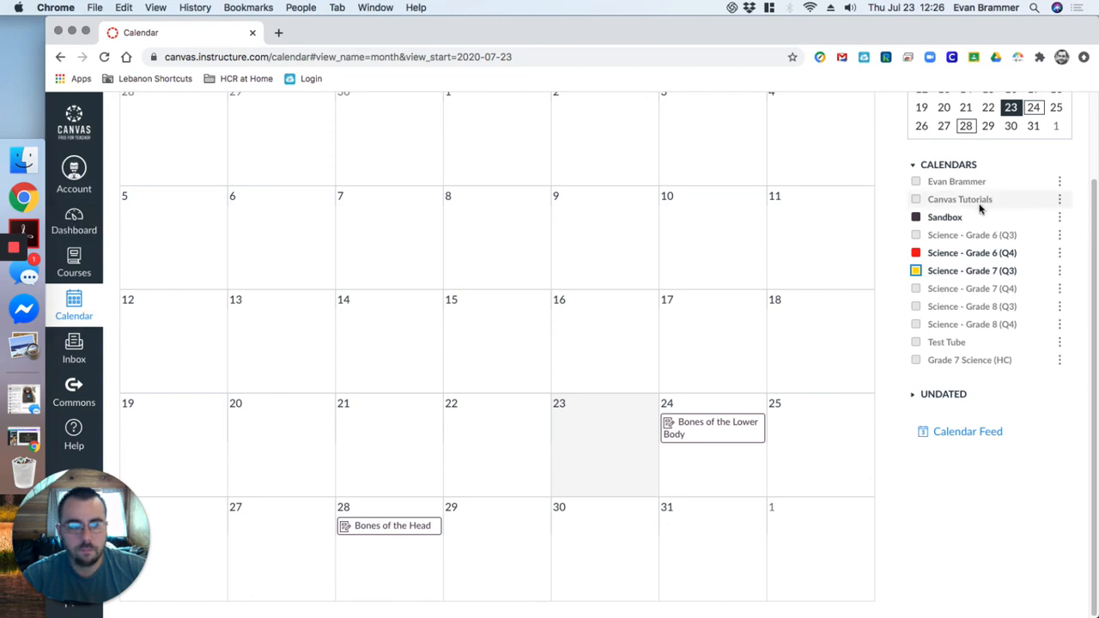
pyautogui.click(949, 219)
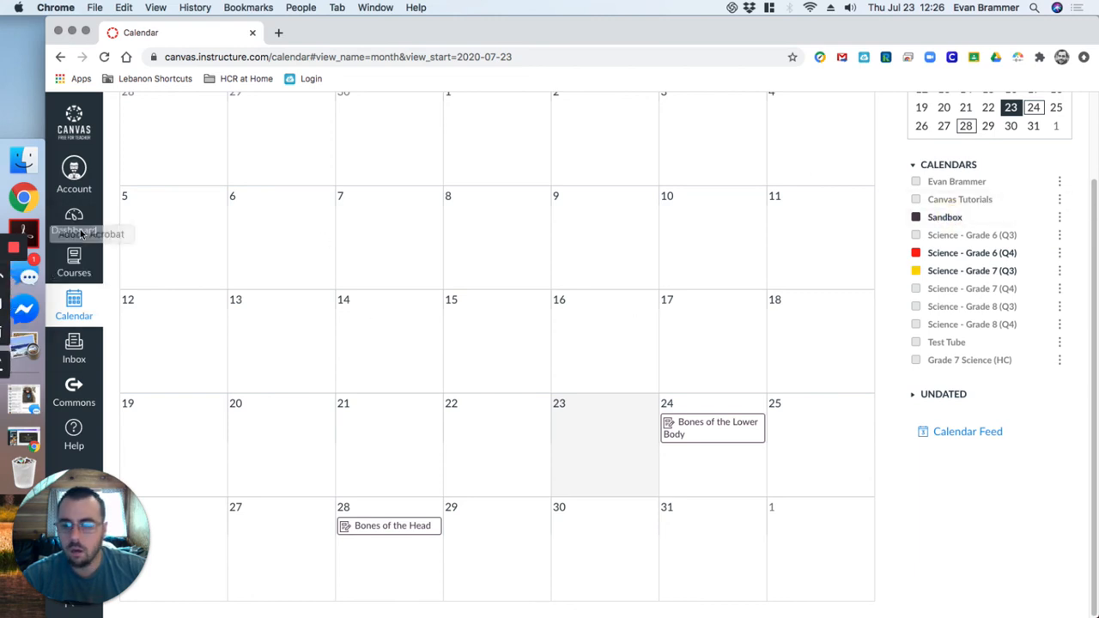
# Open the Sandbox course and add the existing Bones of the Head assignment to the Week Three module without indentation
pyautogui.click(74, 262)
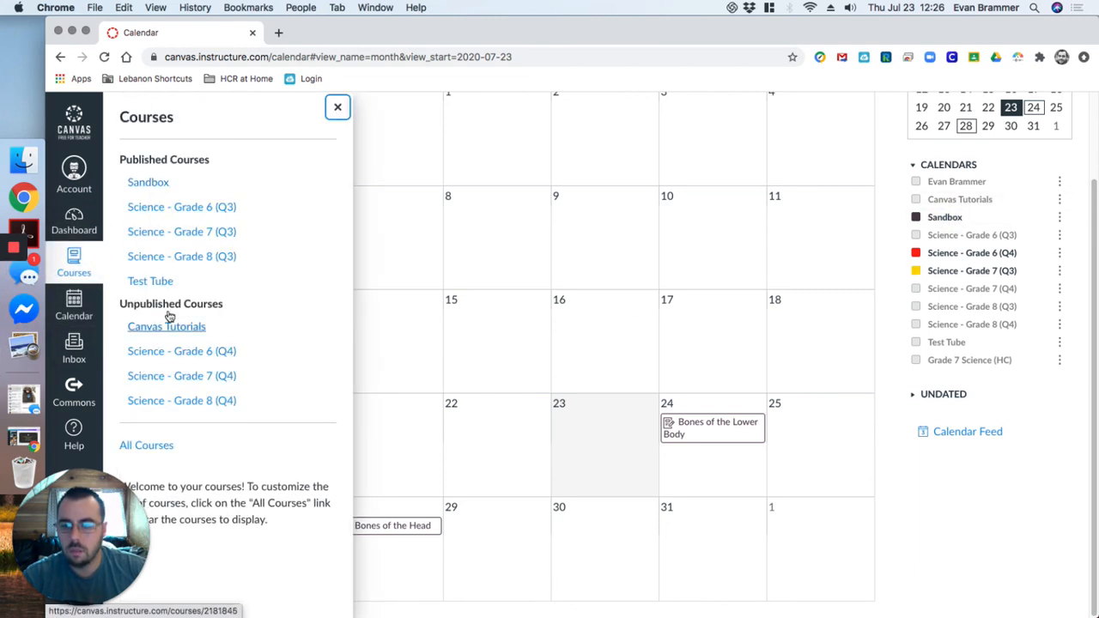
pyautogui.click(155, 184)
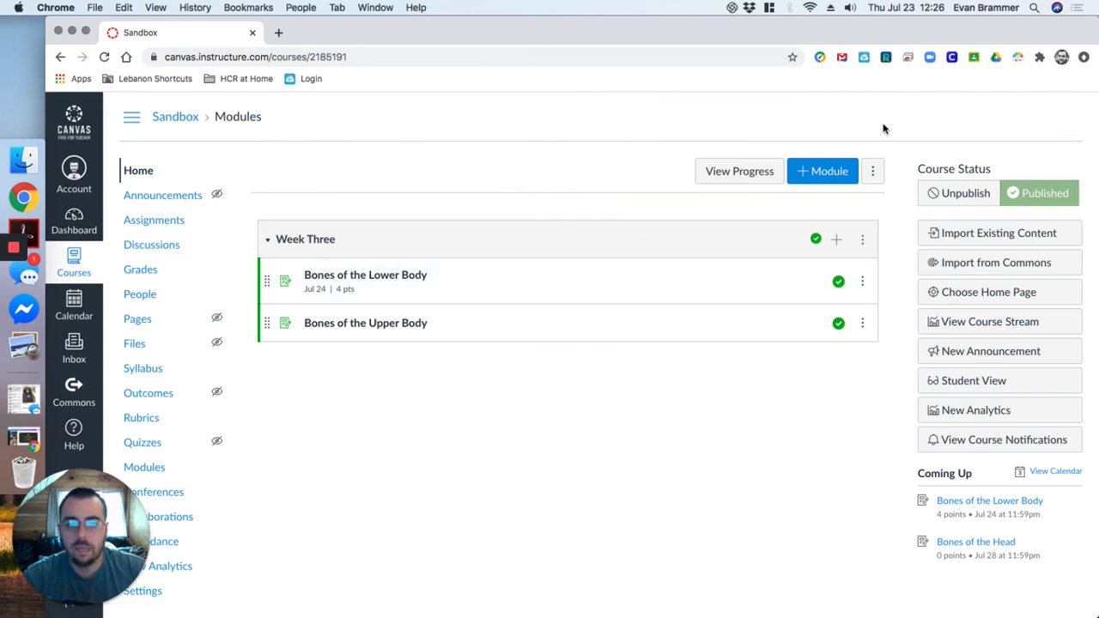
pyautogui.click(835, 239)
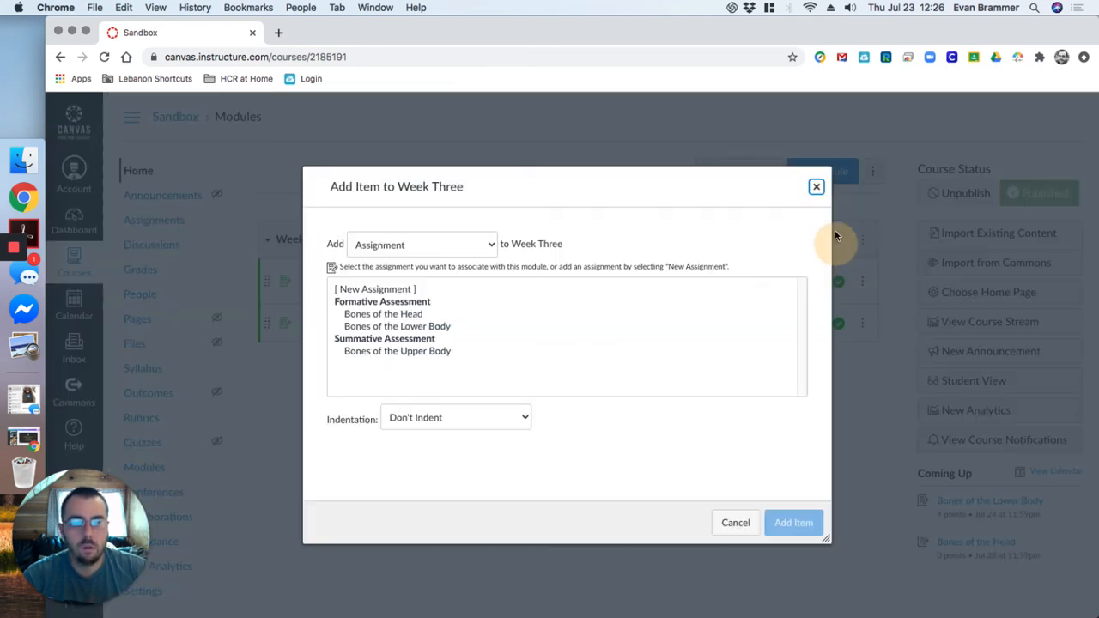
pyautogui.click(365, 314)
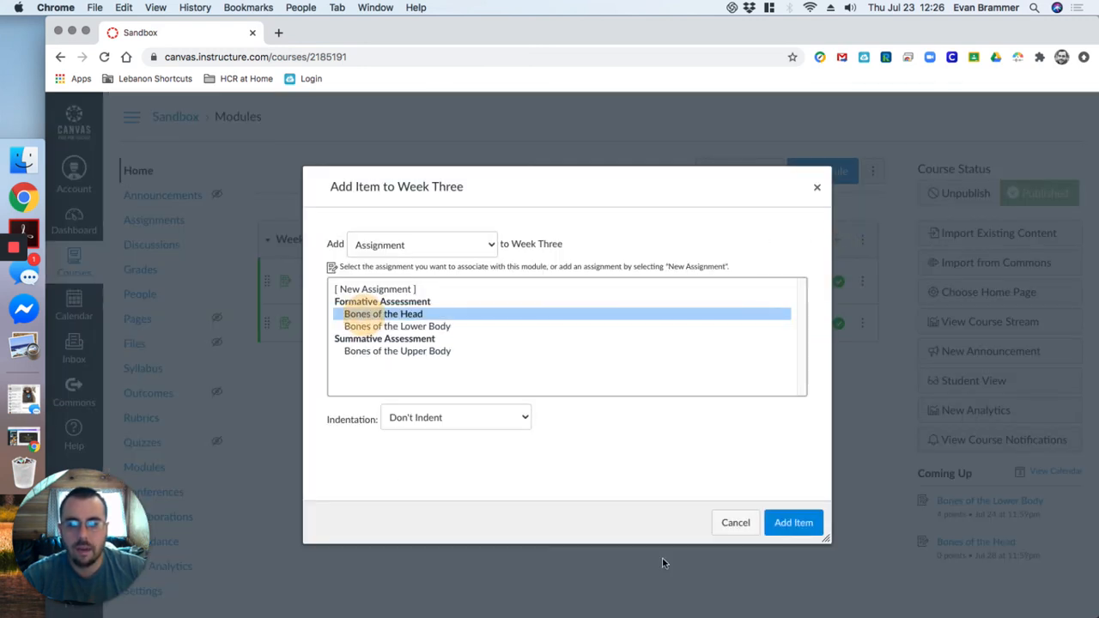
pyautogui.click(794, 522)
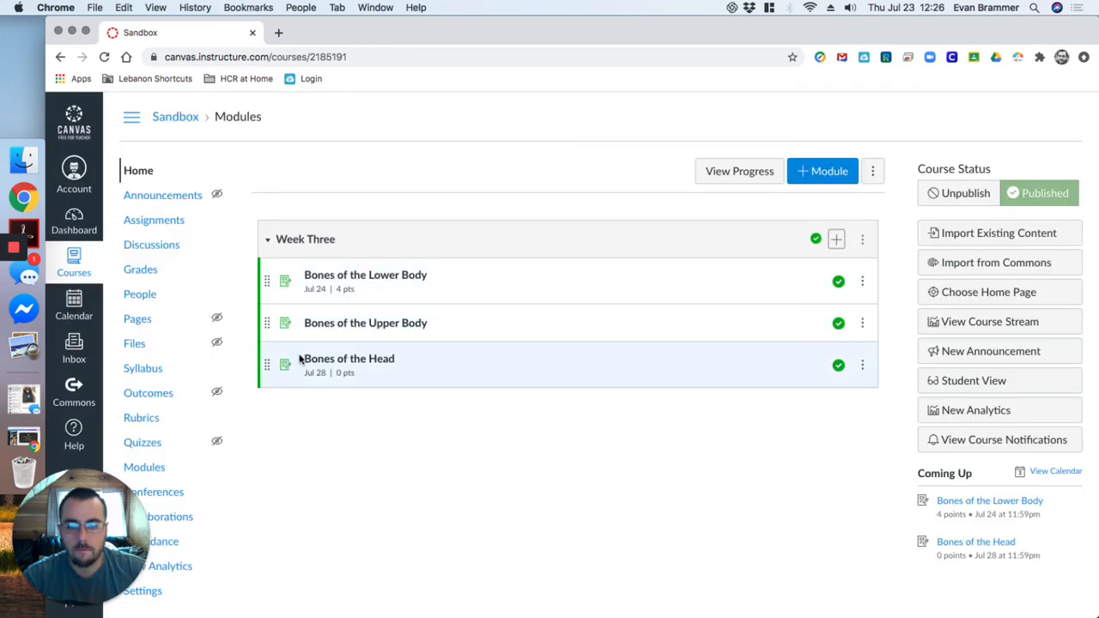